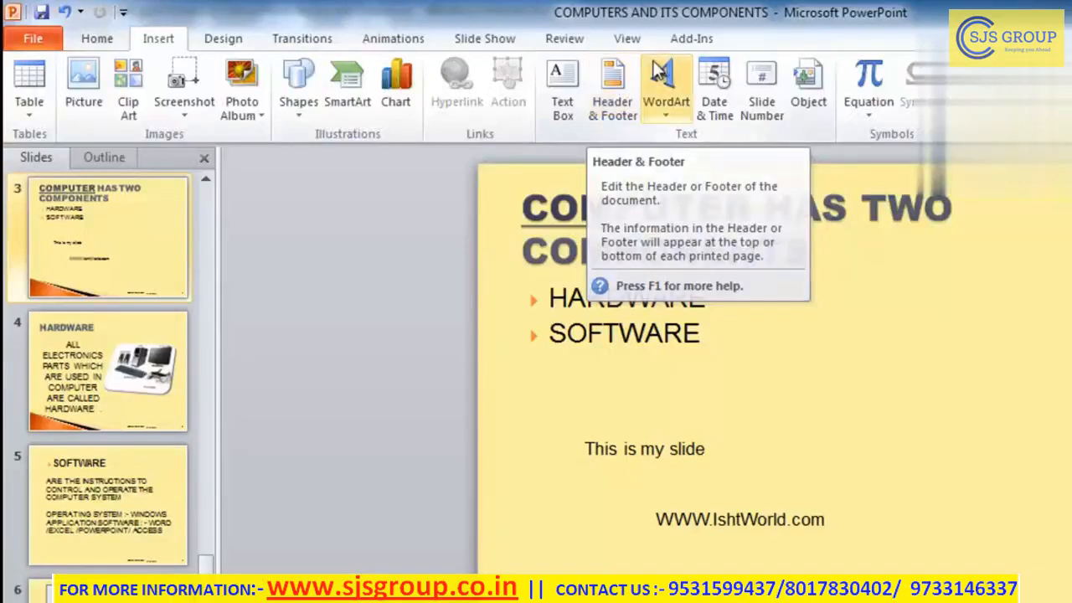
Open the header and footer settings, review the slide and notes-and-handouts options, and move the dialog clear of the slide content.
{"action": "left_click", "coordinate": [613, 90]}
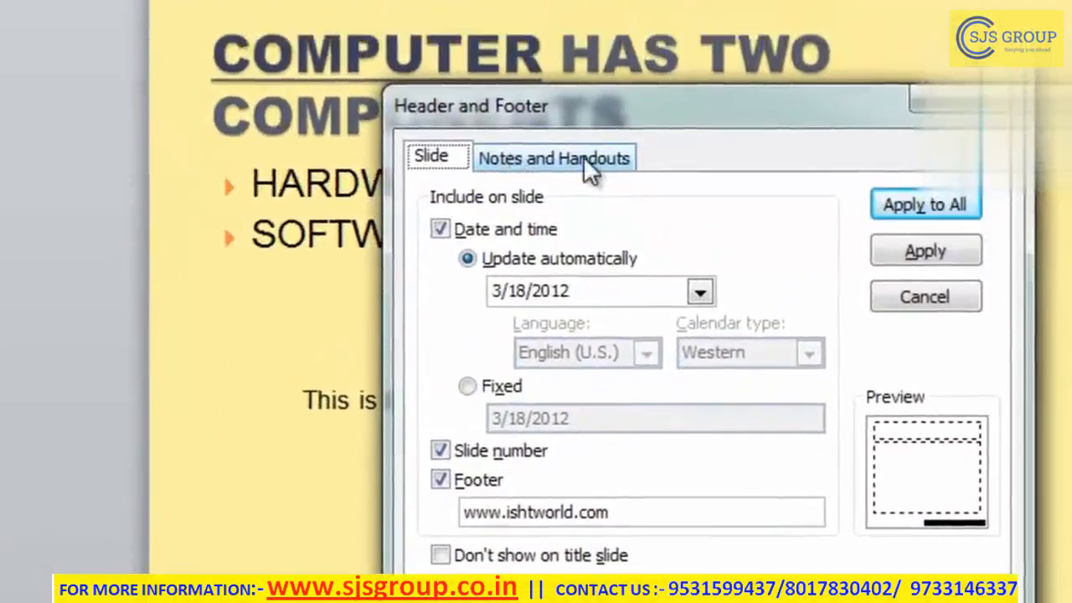
{"action": "left_click", "coordinate": [581, 104]}
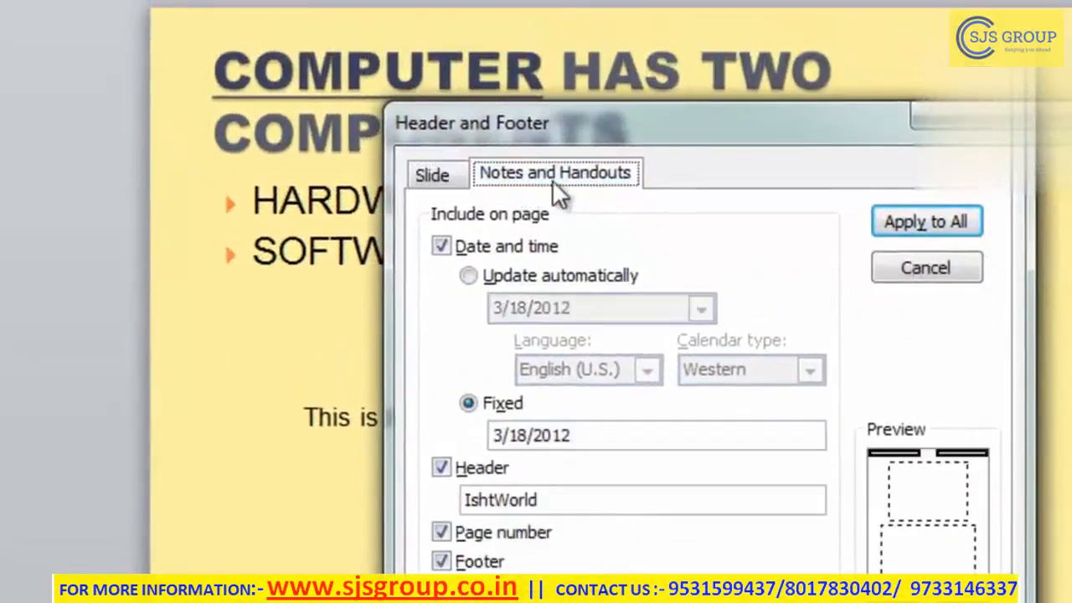
{"action": "left_click", "coordinate": [447, 179]}
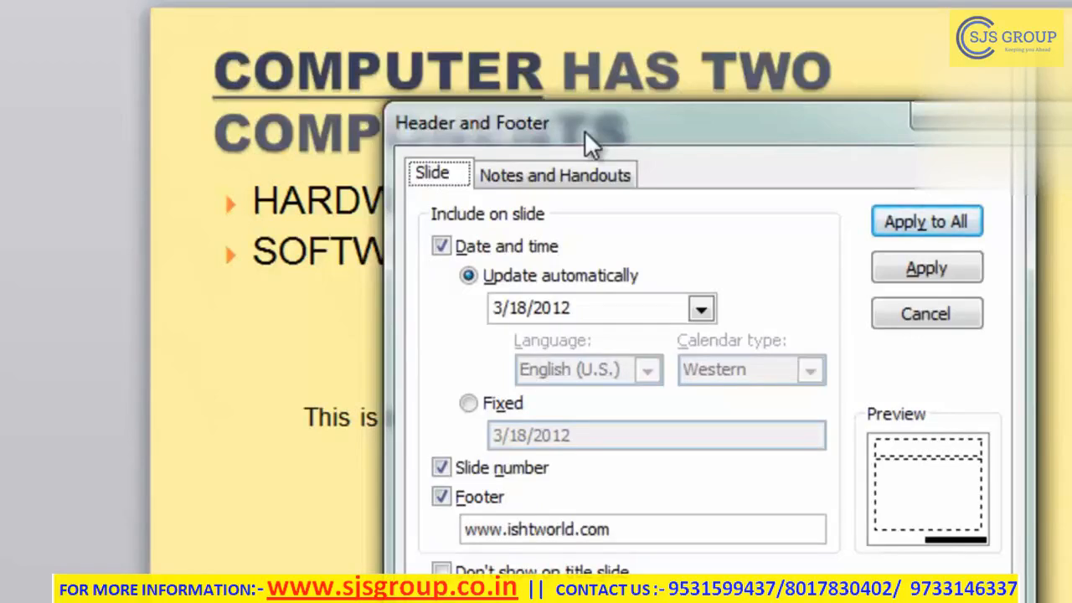
{"action": "left_click_drag", "start_coordinate": [584, 131], "coordinate": [111, 105]}
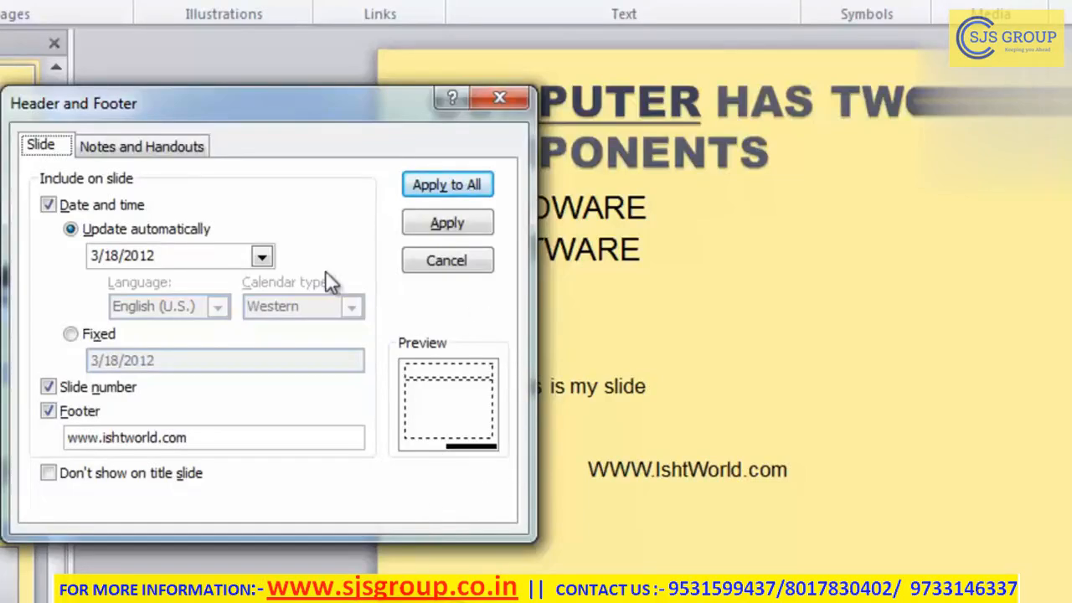
Toggle the slide date and time off and on, and include it as the fixed date 3/18/2012.
{"action": "left_click", "coordinate": [62, 206]}
{"action": "left_click", "coordinate": [60, 206]}
{"action": "left_click", "coordinate": [60, 206]}
{"action": "left_click", "coordinate": [61, 208]}
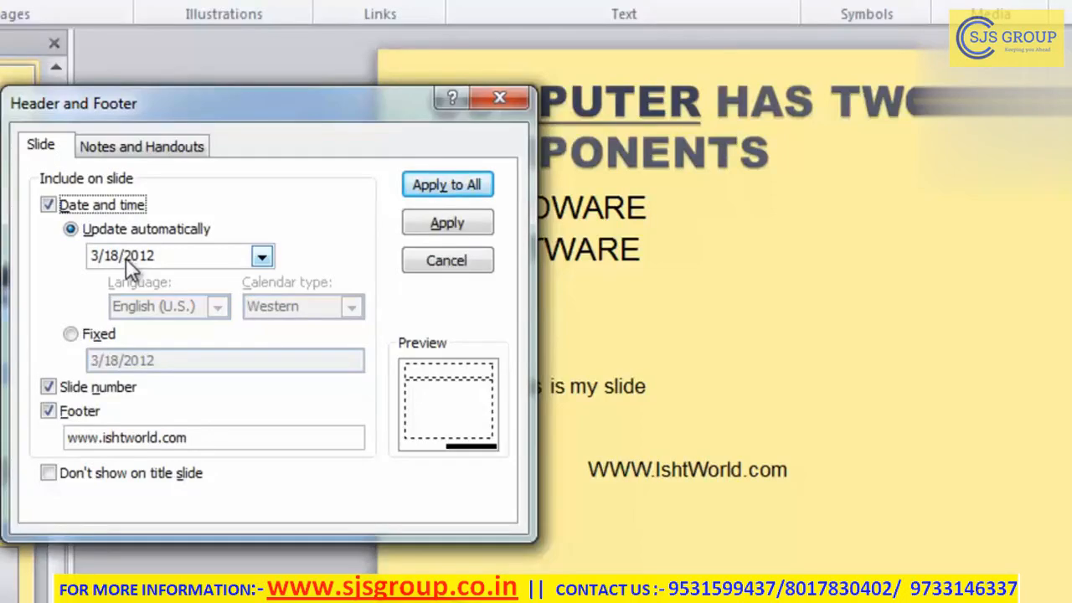
{"action": "left_click", "coordinate": [73, 336]}
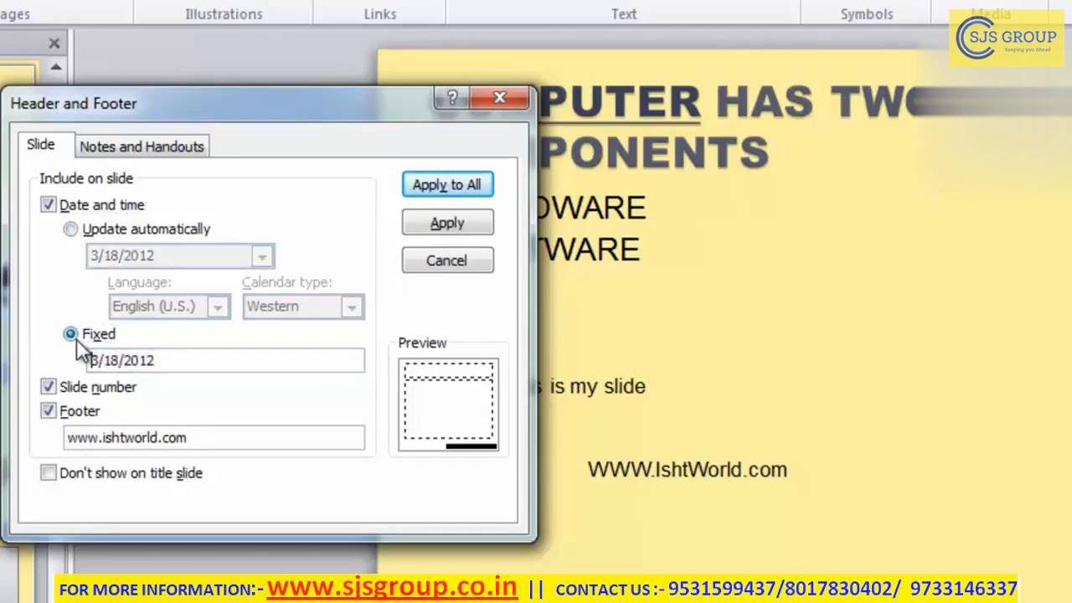
Toggle the slide number and footer options off and on to compare their places in the preview, leaving both included.
{"action": "left_click", "coordinate": [55, 392]}
{"action": "left_click", "coordinate": [55, 398]}
{"action": "left_click", "coordinate": [51, 386]}
{"action": "left_click", "coordinate": [66, 389]}
{"action": "left_click", "coordinate": [65, 390]}
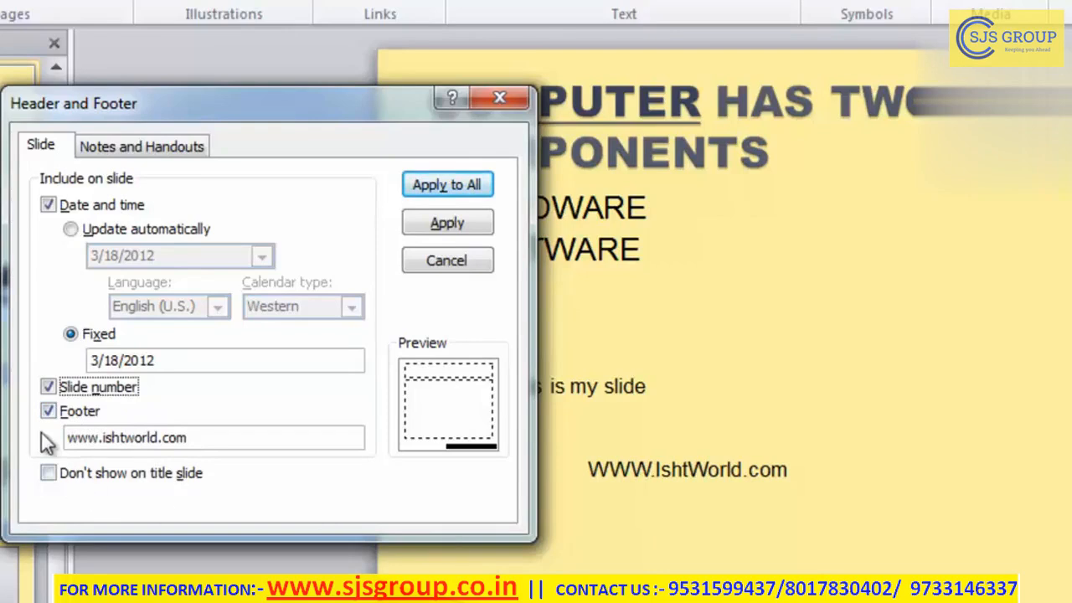
{"action": "left_click", "coordinate": [56, 410]}
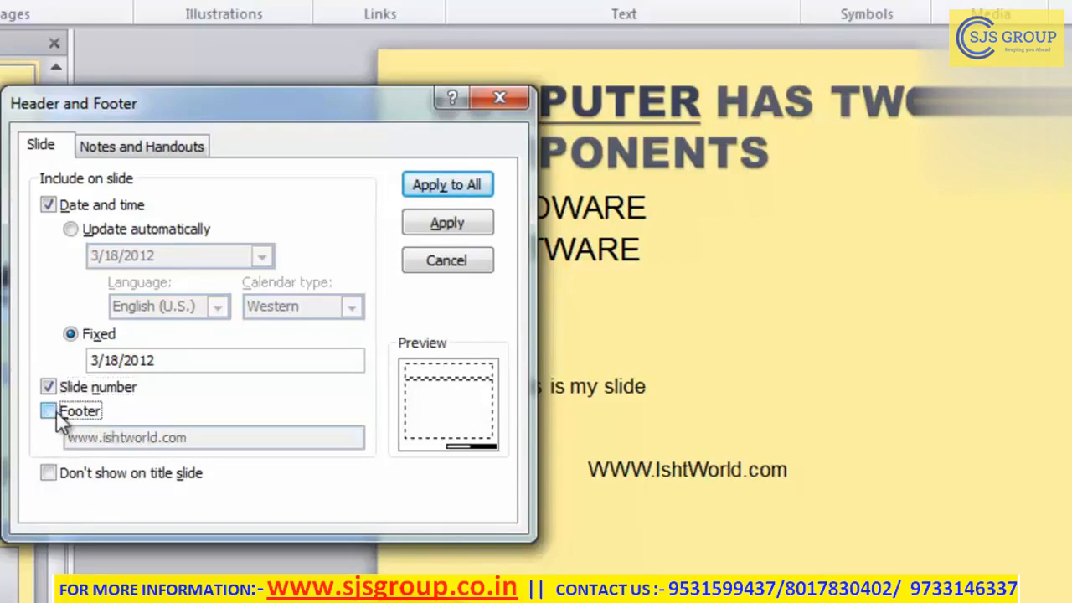
{"action": "left_click", "coordinate": [56, 410]}
{"action": "left_click", "coordinate": [52, 412]}
{"action": "left_click", "coordinate": [51, 411]}
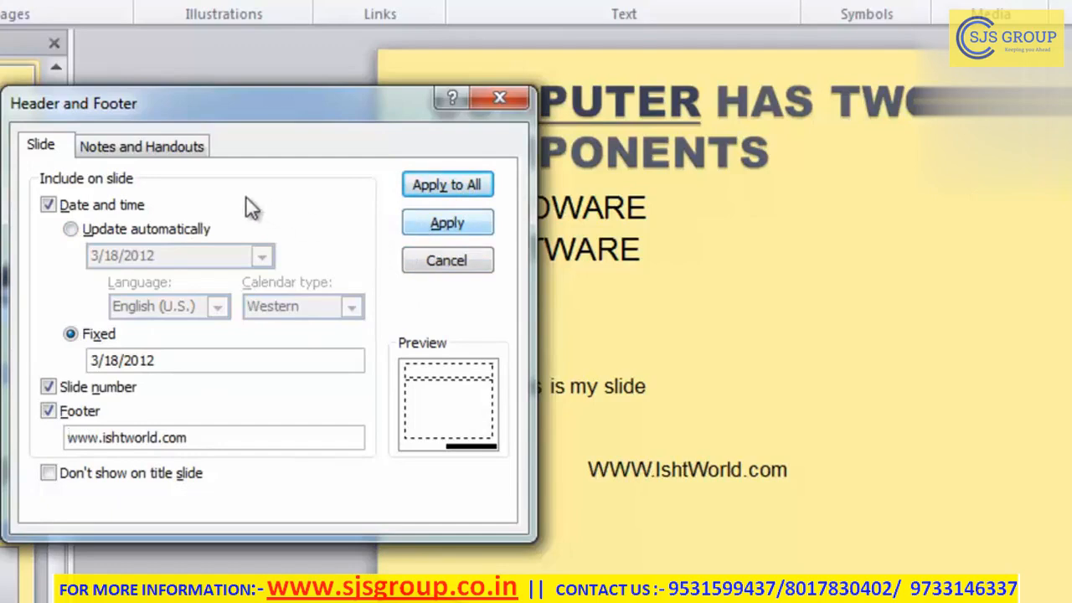
Toggle the date and time for notes and handouts off and on to locate it in the preview.
{"action": "left_click", "coordinate": [145, 160]}
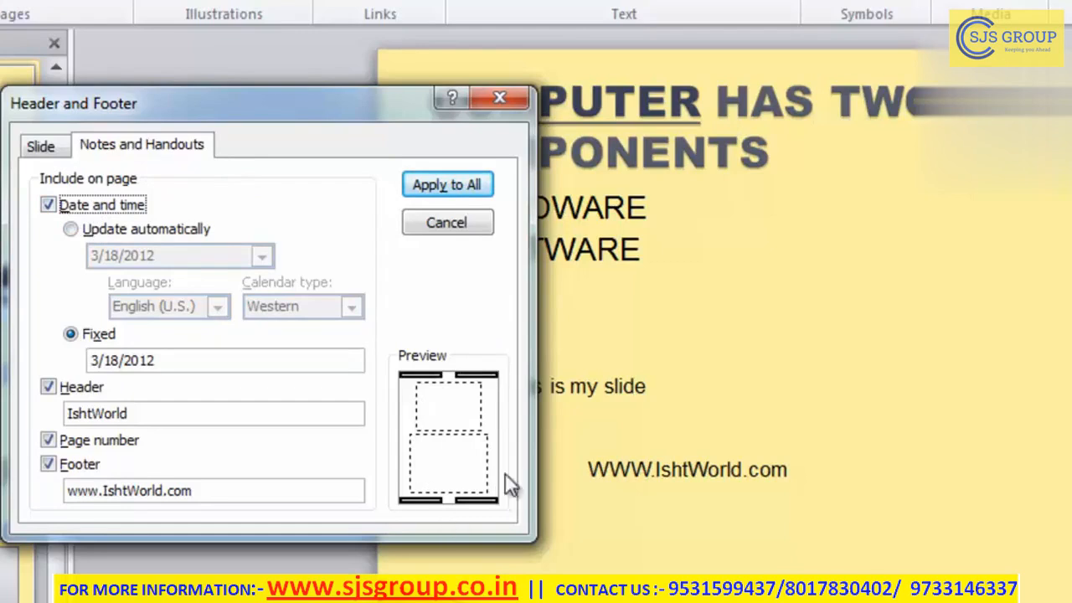
{"action": "left_click", "coordinate": [47, 205]}
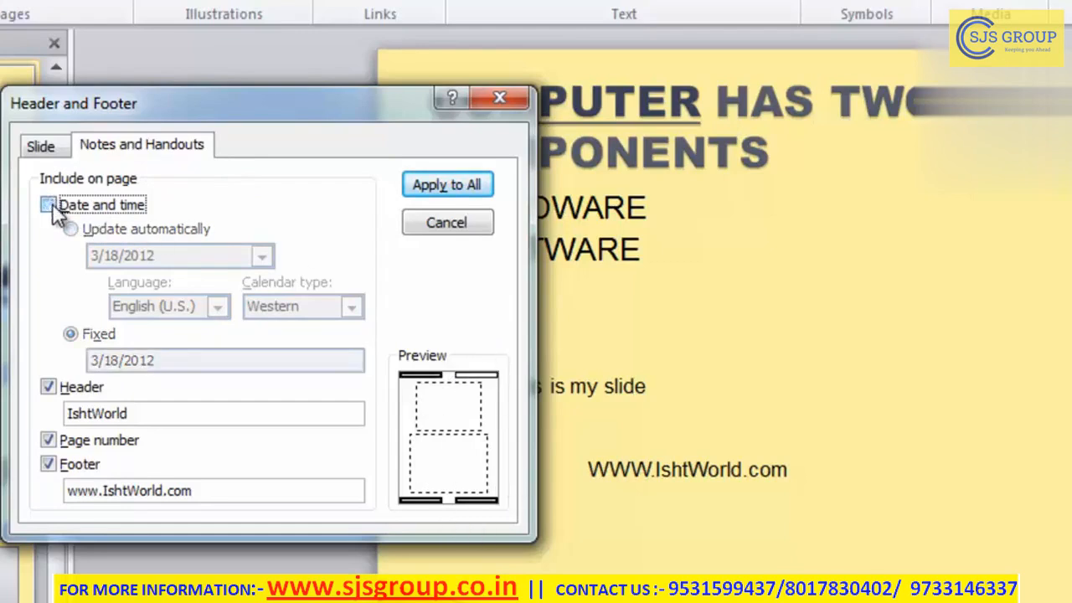
{"action": "left_click", "coordinate": [54, 206]}
{"action": "left_click", "coordinate": [54, 206]}
{"action": "left_click", "coordinate": [53, 207]}
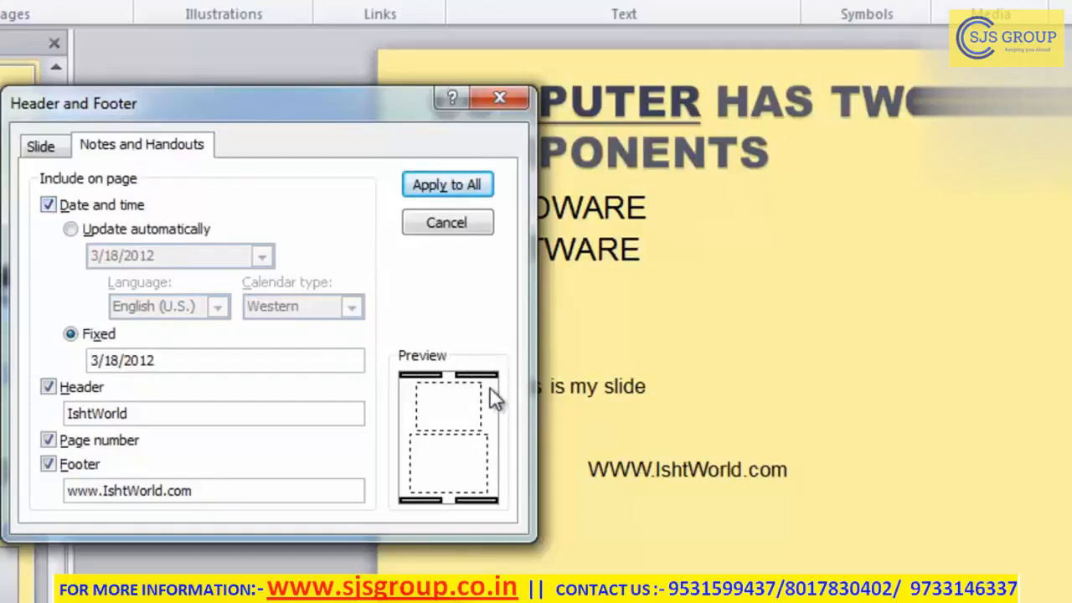
Toggle the notes-and-handouts header off and on to locate it in the preview, leaving it included.
{"action": "left_click", "coordinate": [50, 387]}
{"action": "left_click", "coordinate": [50, 386]}
{"action": "left_click", "coordinate": [48, 387]}
{"action": "left_click", "coordinate": [49, 387]}
{"action": "left_click", "coordinate": [49, 387]}
{"action": "left_click", "coordinate": [48, 388]}
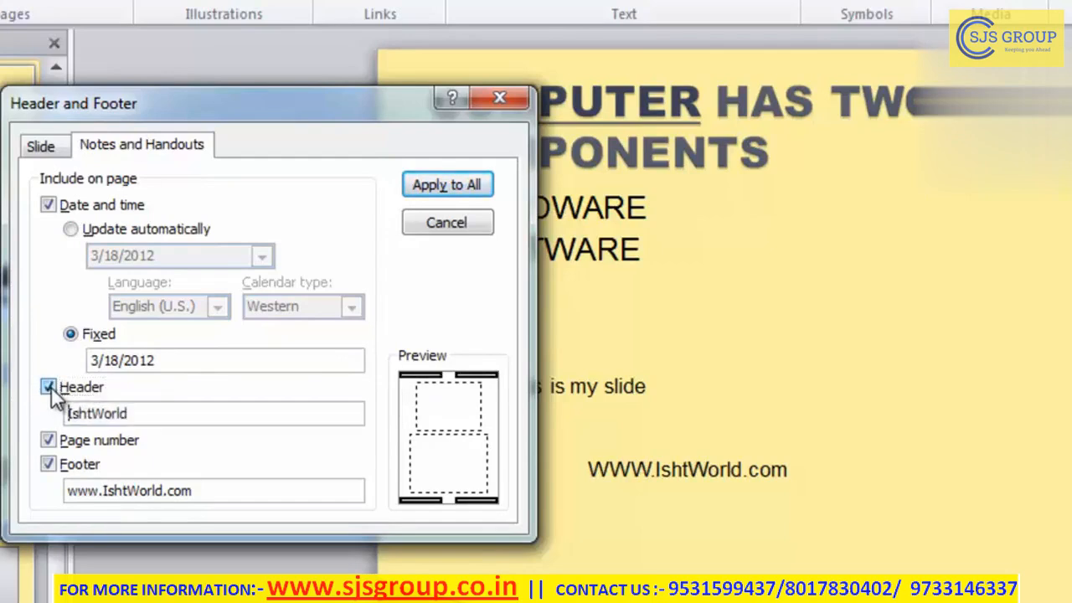
Toggle the page number and footer for notes and handouts, keep both included, and apply the header and footer settings to all.
{"action": "left_click", "coordinate": [67, 447]}
{"action": "left_click", "coordinate": [67, 448]}
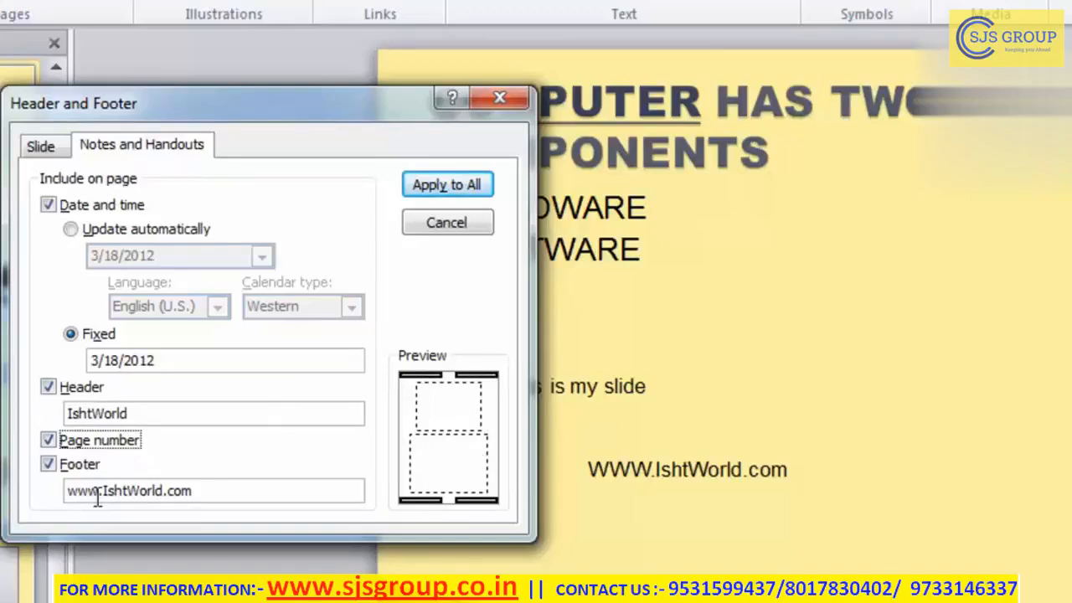
{"action": "left_click", "coordinate": [67, 470]}
{"action": "left_click", "coordinate": [65, 468]}
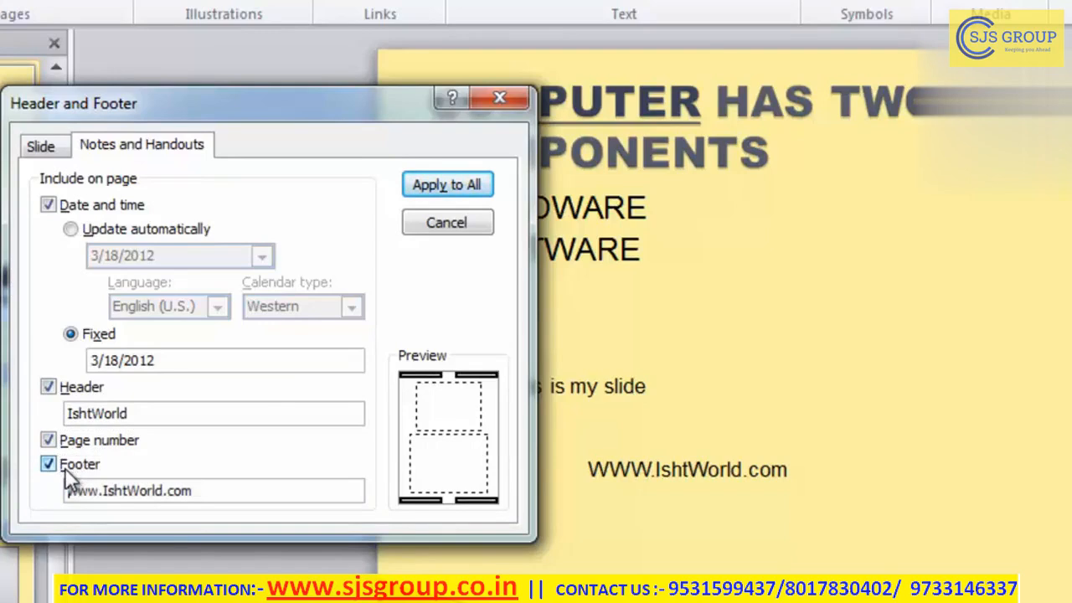
{"action": "left_click", "coordinate": [457, 186]}
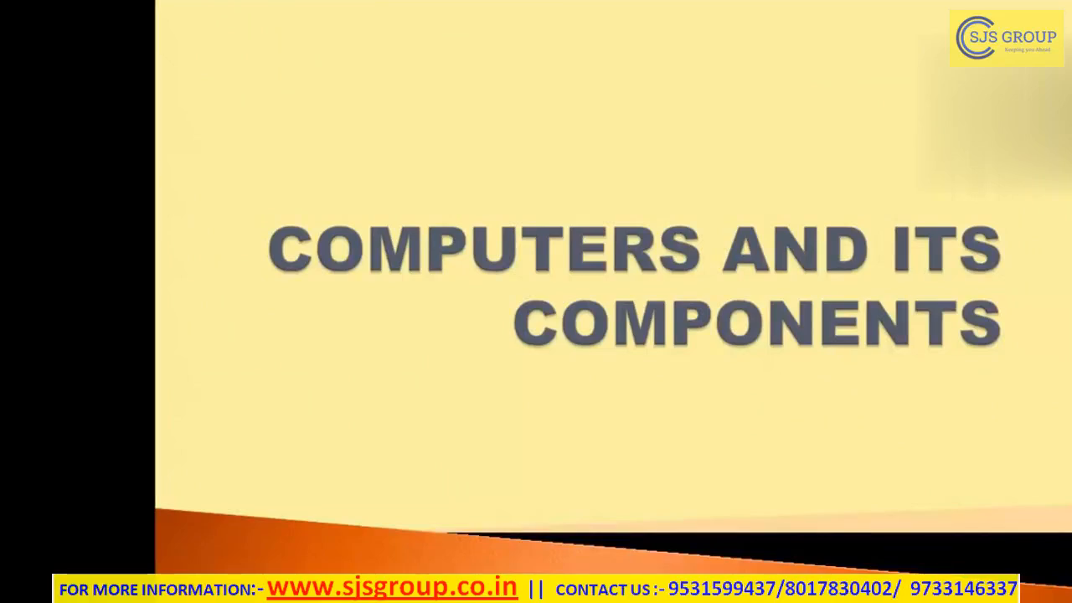
Advance the slide show to check the footers, and view the presentation's print preview.
{"action": "key", "text": "Right"}
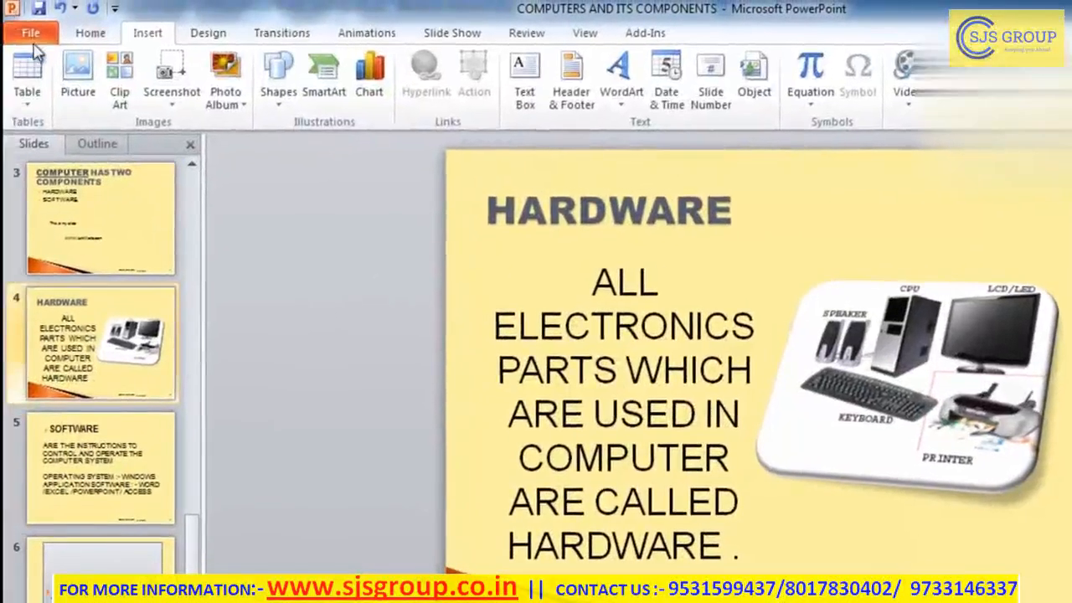
{"action": "left_click", "coordinate": [30, 35]}
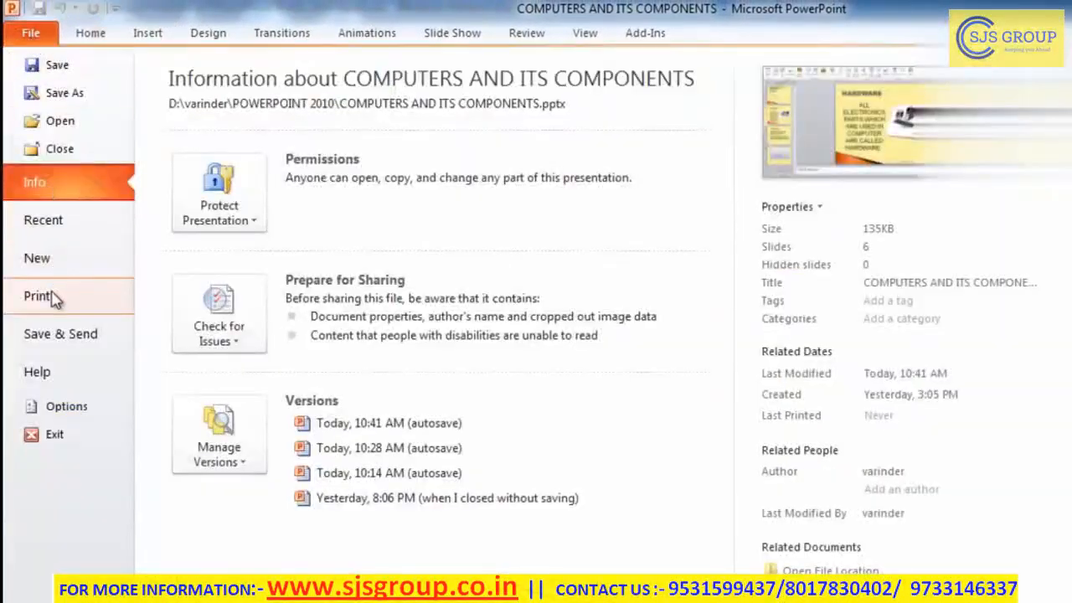
{"action": "left_click", "coordinate": [52, 303]}
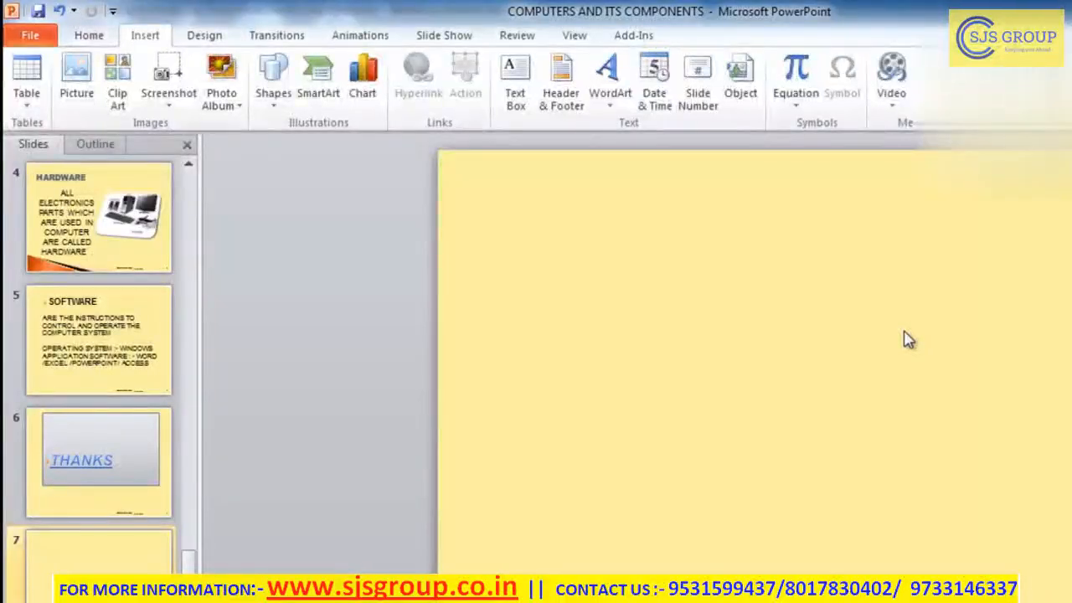
Insert WordArt in the red bevelled style on blank slide 7 with the text ISHTWORLD.COM.
{"action": "left_click", "coordinate": [608, 84]}
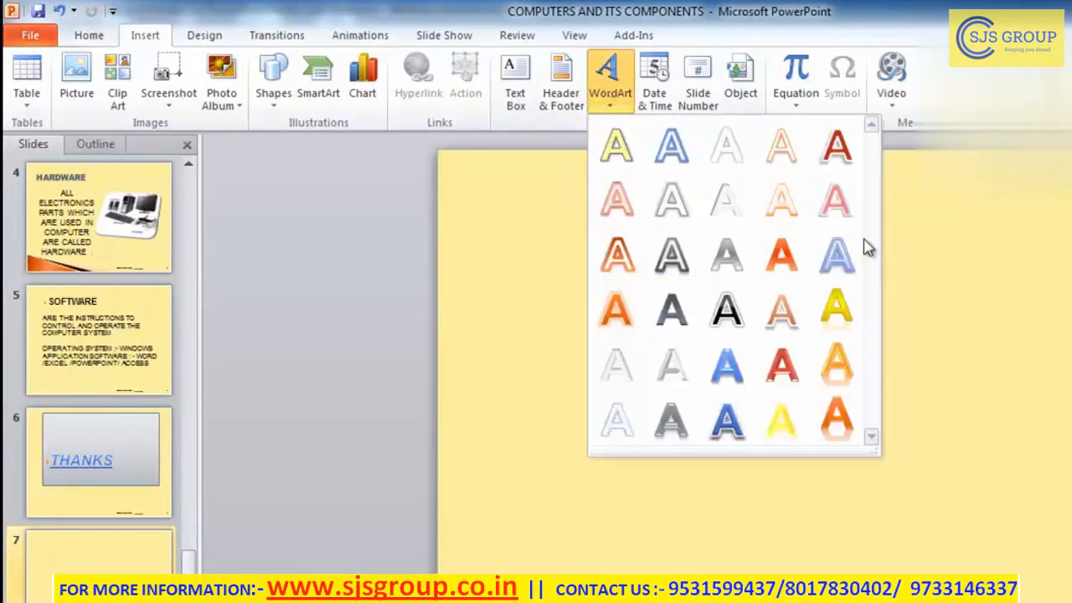
{"action": "left_click", "coordinate": [784, 384]}
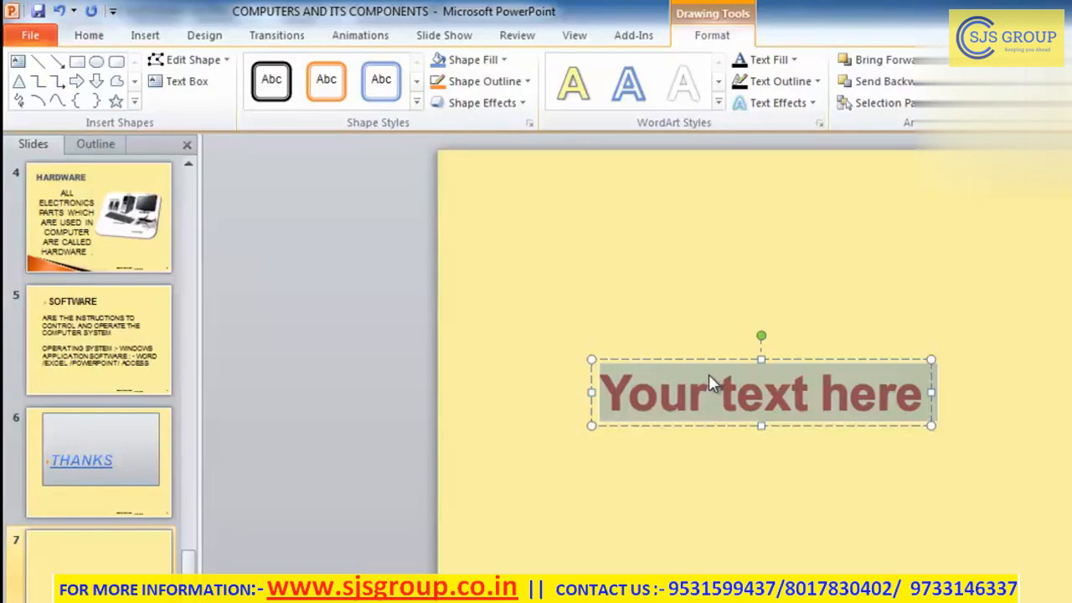
{"action": "type", "text": "ISHT"}
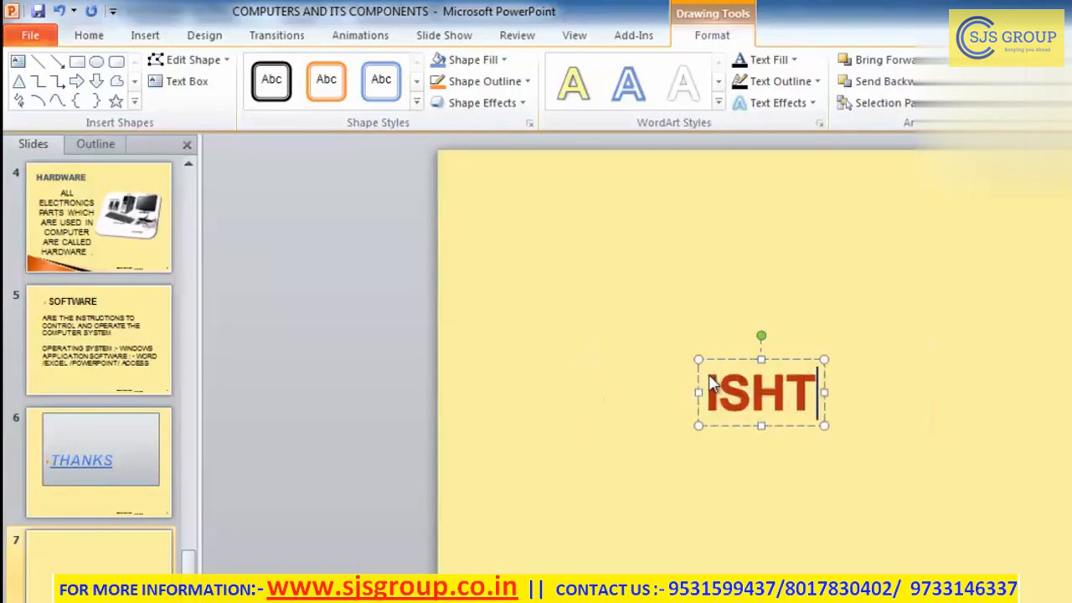
{"action": "type", "text": "WORLD.CO"}
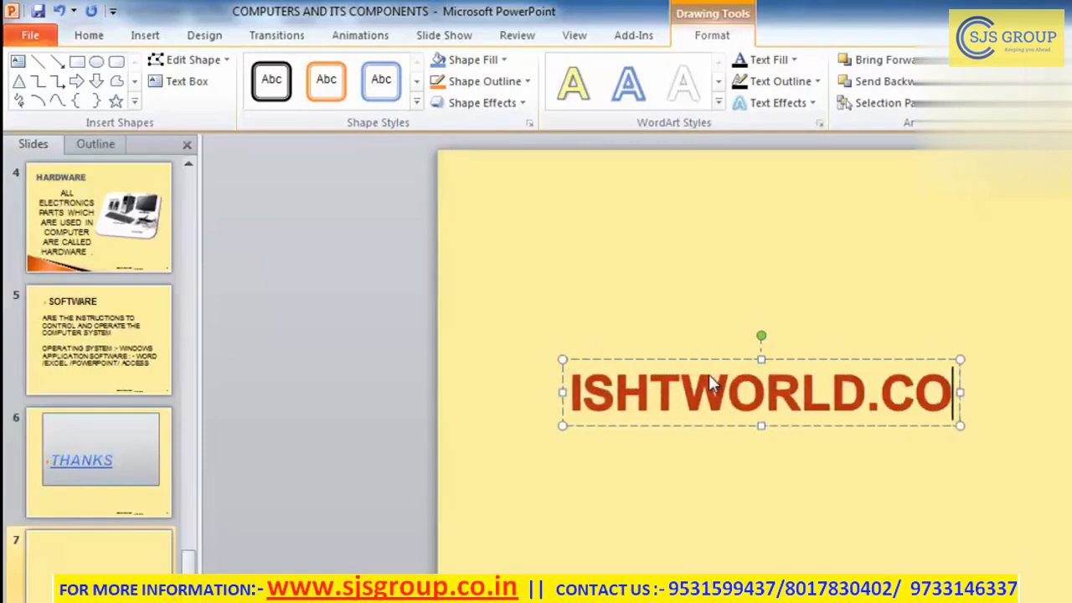
{"action": "type", "text": "M"}
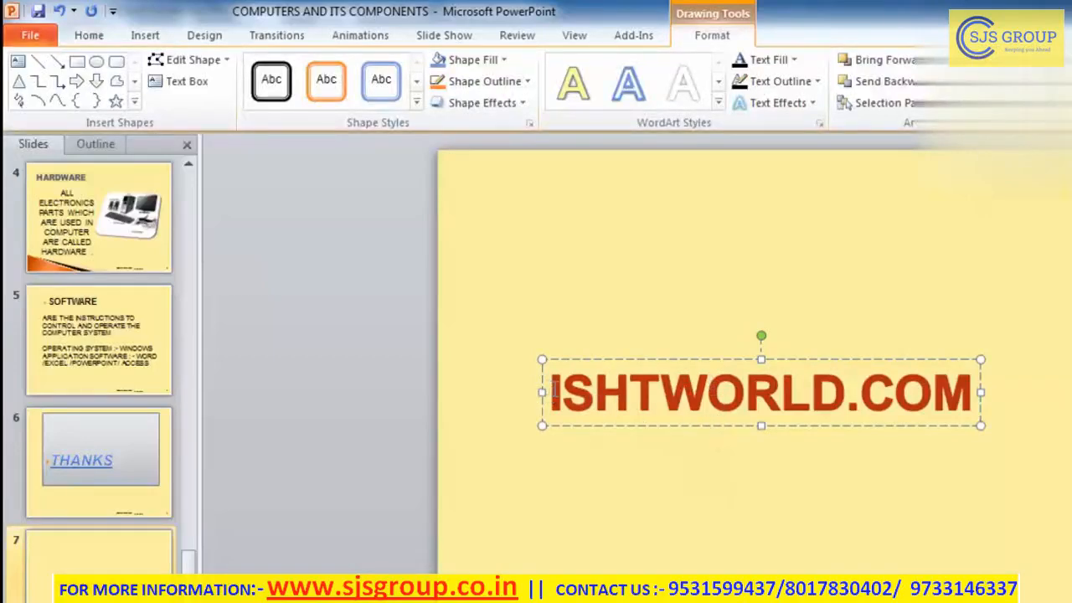
Restyle the whole ISHTWORLD.COM text with the blue bevelled WordArt style.
{"action": "left_click_drag", "start_coordinate": [552, 385], "coordinate": [984, 411]}
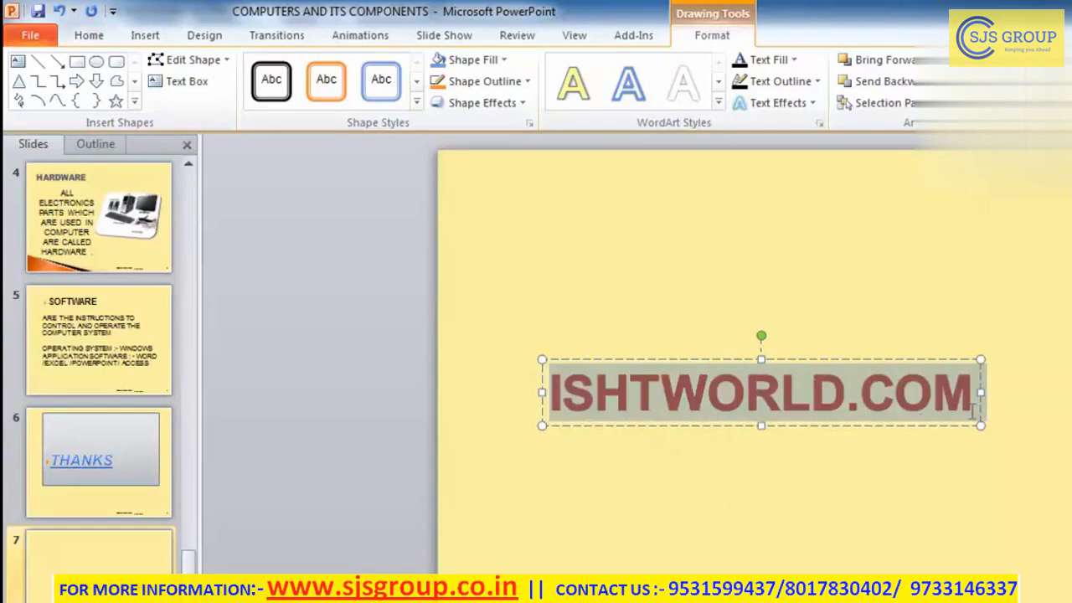
{"action": "left_click", "coordinate": [145, 38]}
{"action": "left_click", "coordinate": [606, 84]}
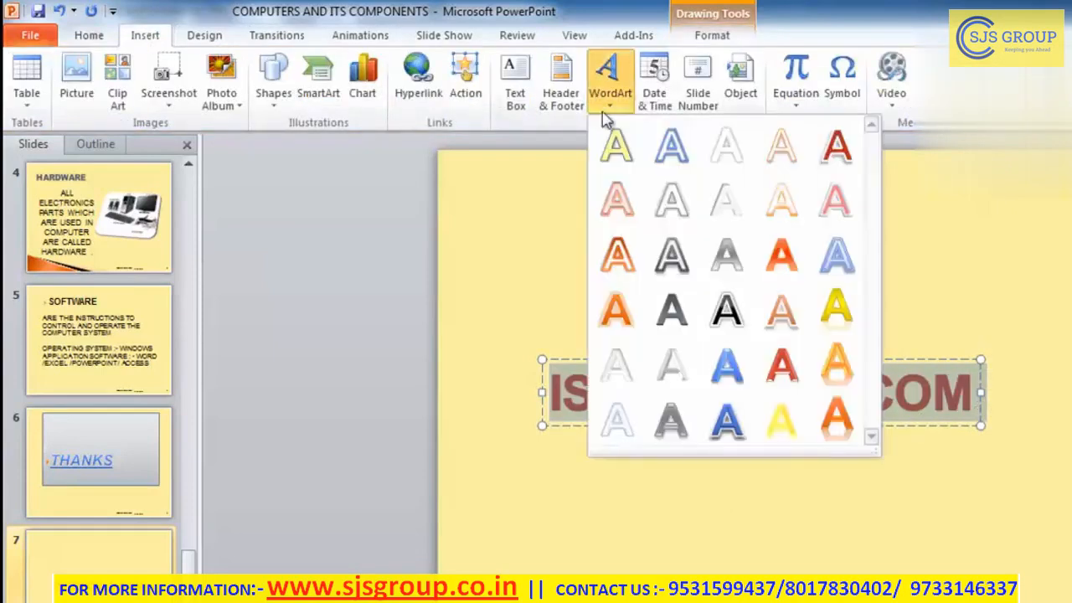
{"action": "left_click", "coordinate": [722, 372]}
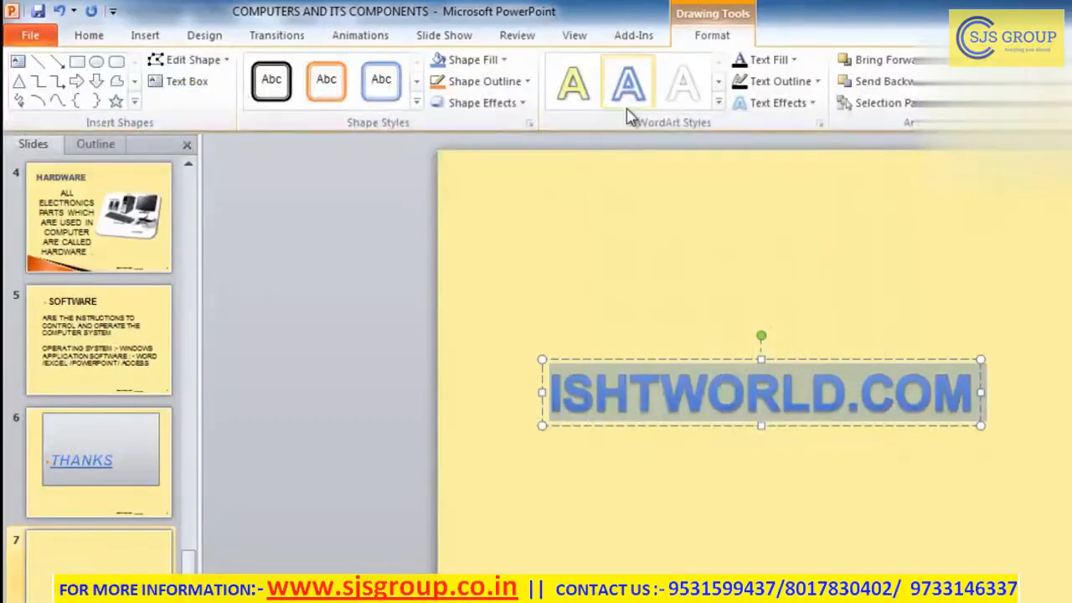
Restyle the selected ISHTWORLD.COM text with the orange WordArt style that has a reflection, and deselect it.
{"action": "left_click", "coordinate": [155, 42]}
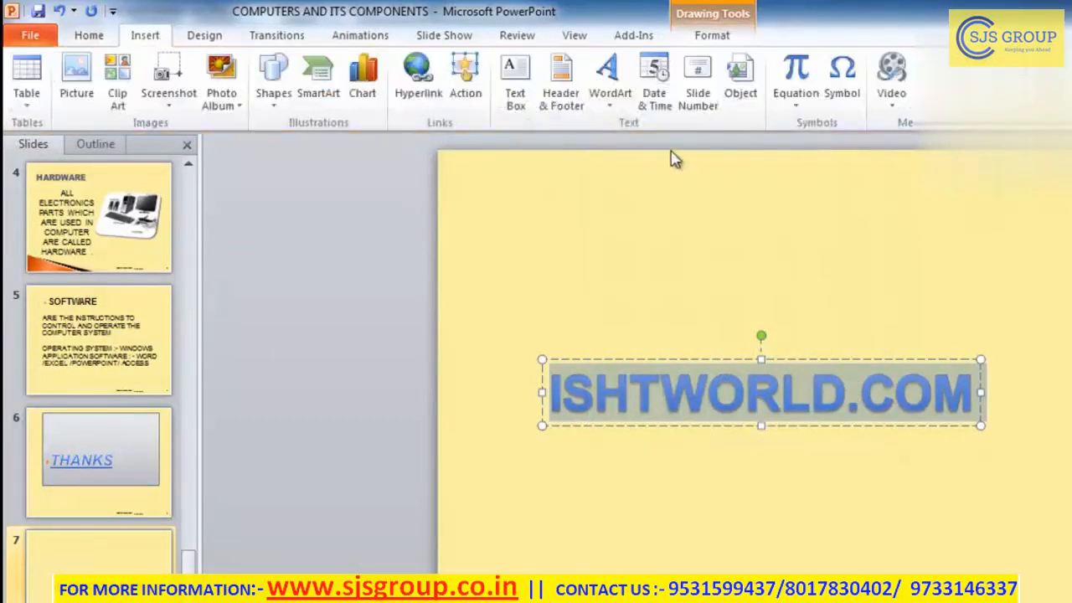
{"action": "left_click", "coordinate": [607, 77]}
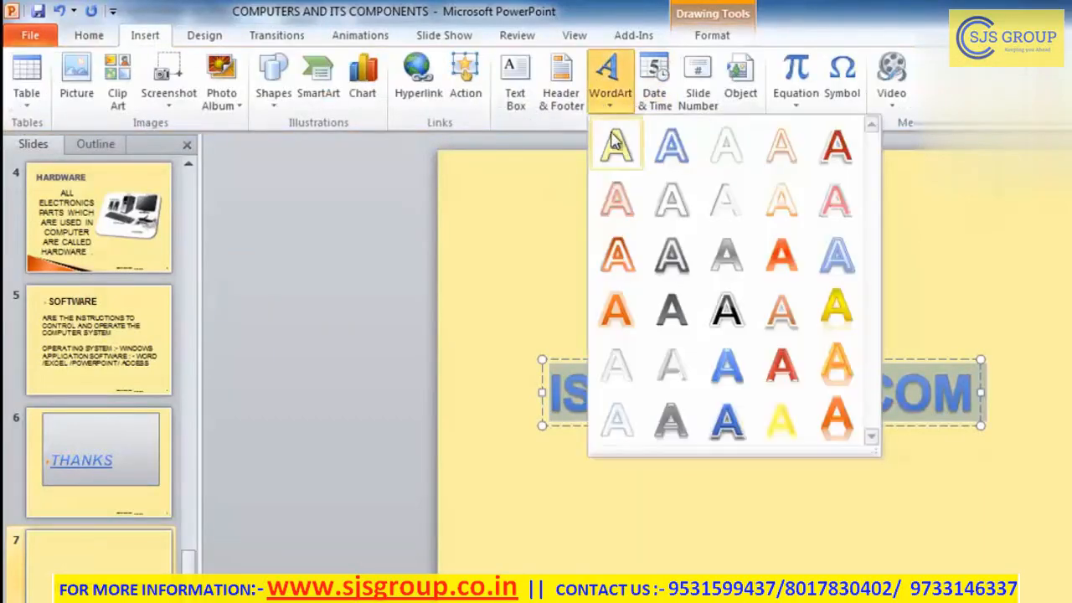
{"action": "left_click", "coordinate": [840, 375]}
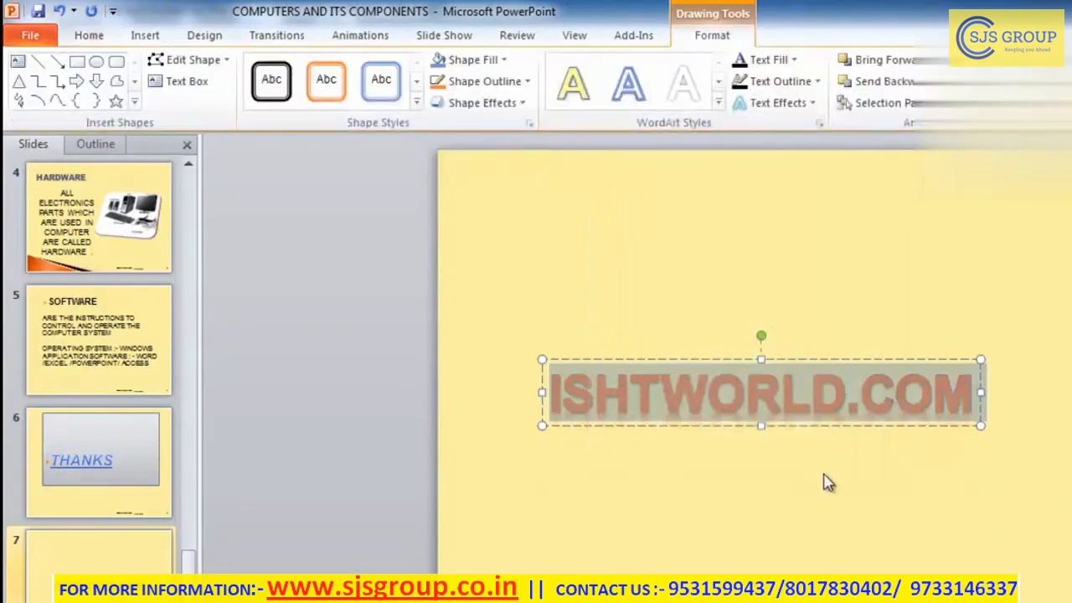
{"action": "left_click", "coordinate": [820, 484]}
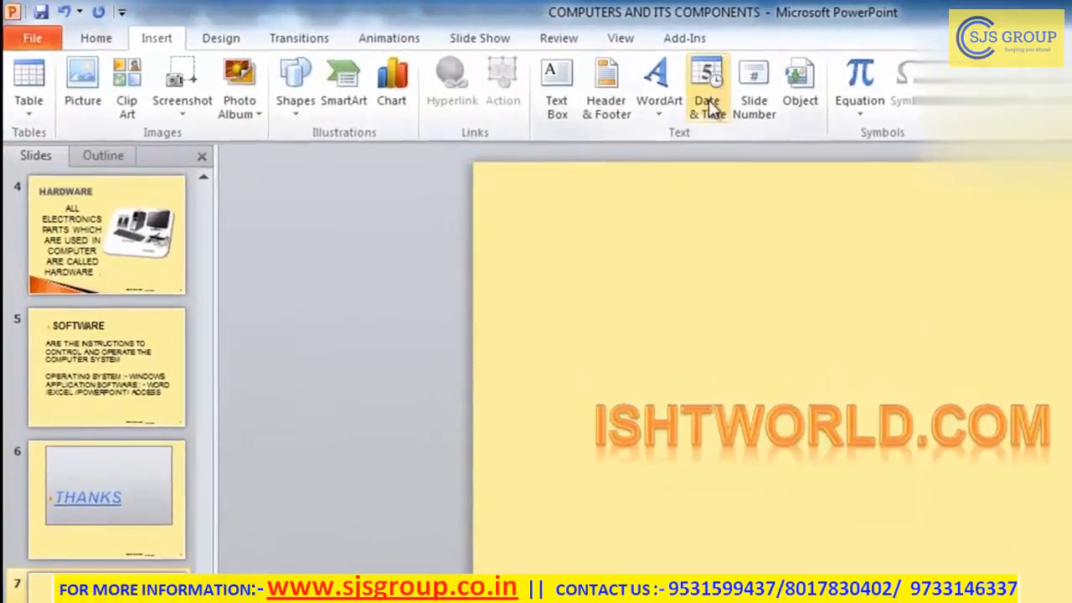
Turn off the date and time in the Header and Footer settings and apply this to slide 7 only.
{"action": "left_click", "coordinate": [709, 100]}
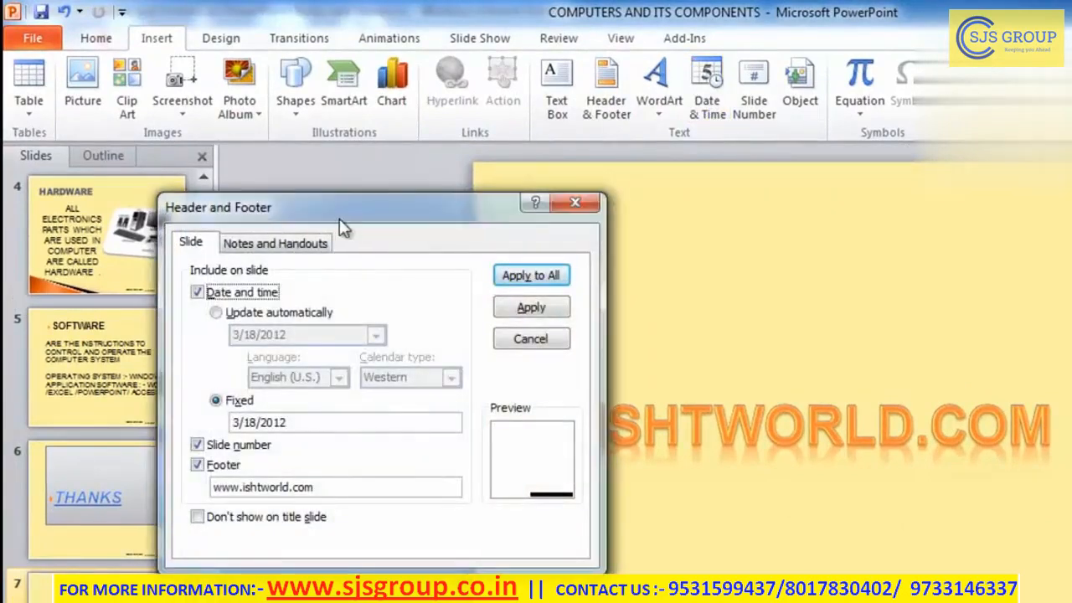
{"action": "left_click_drag", "start_coordinate": [339, 218], "coordinate": [456, 171]}
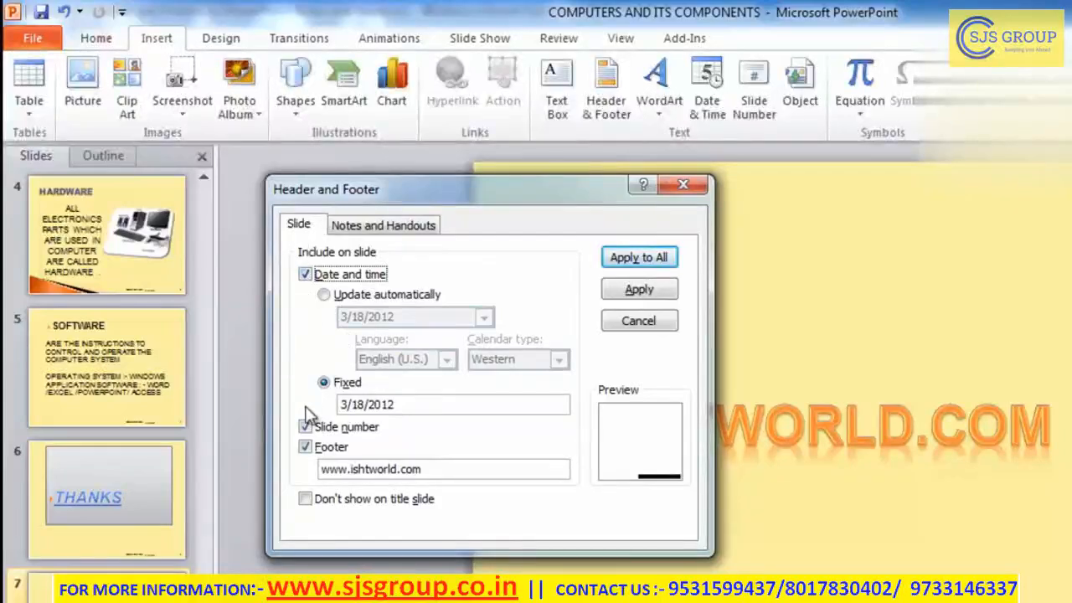
{"action": "left_click", "coordinate": [306, 274]}
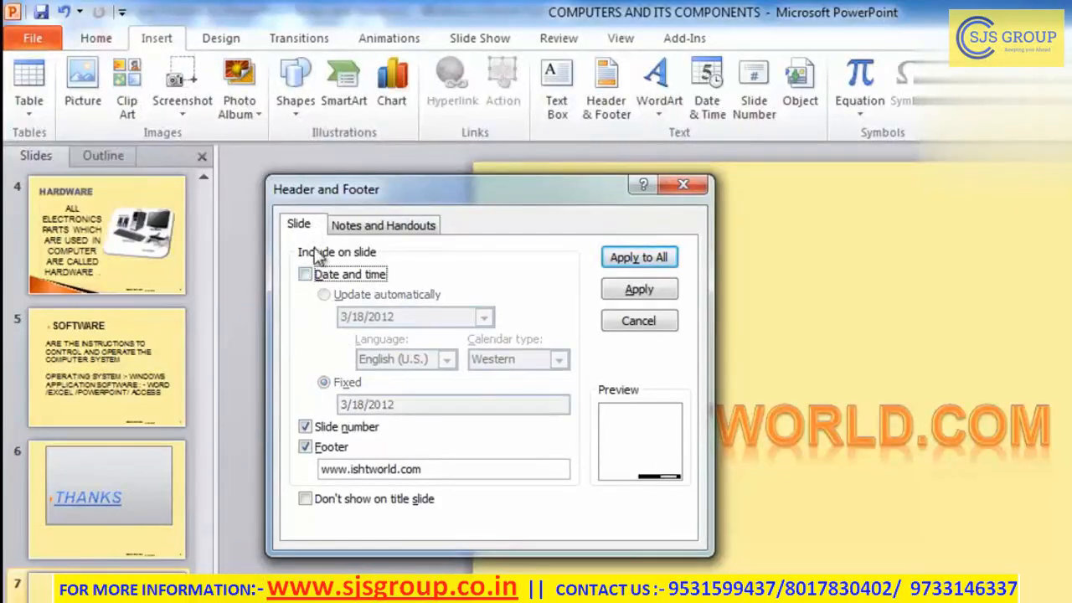
{"action": "left_click", "coordinate": [306, 275]}
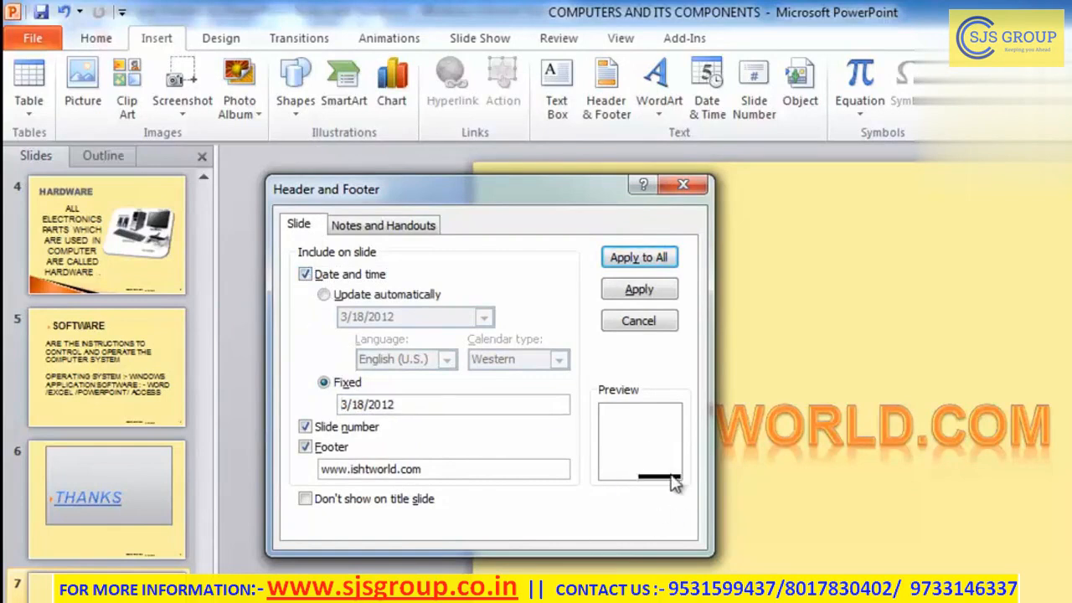
{"action": "left_click", "coordinate": [305, 275]}
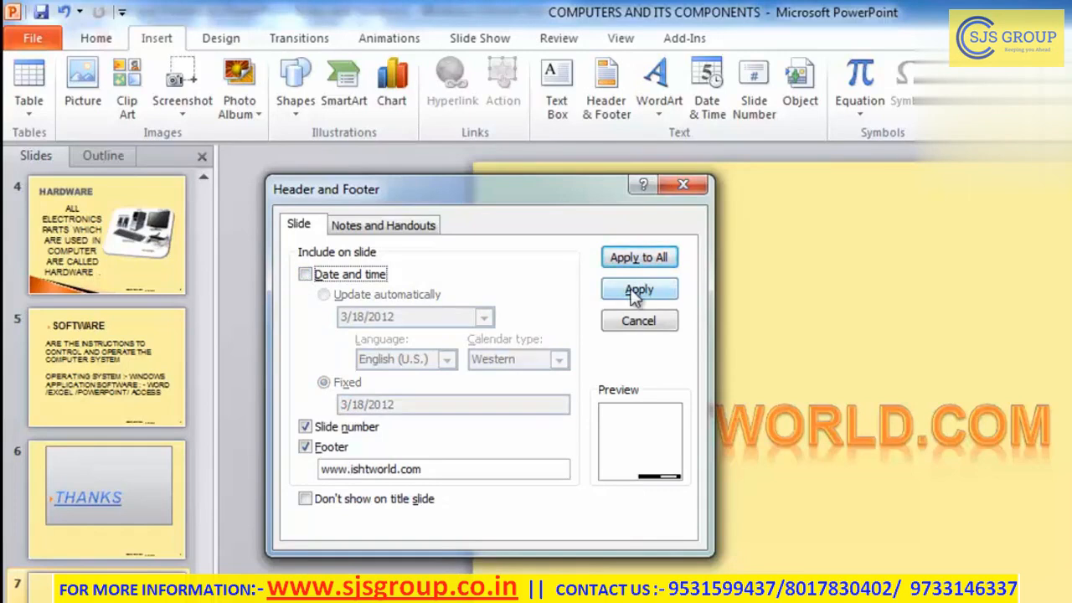
{"action": "left_click", "coordinate": [637, 291]}
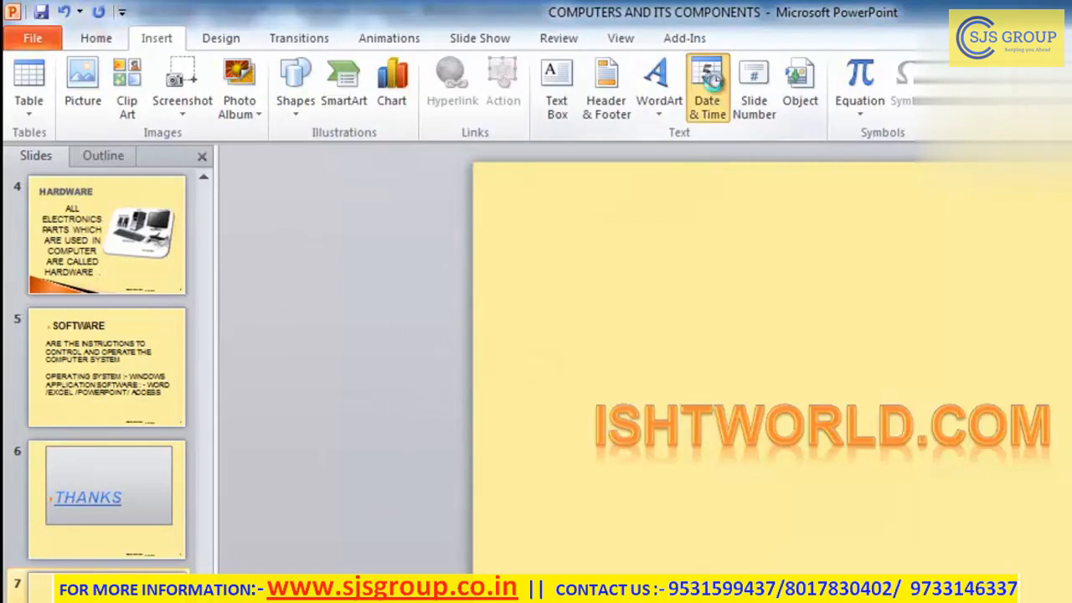
Turn the date and time on with the fixed date 3/18/2012 and apply it to slide 7 only.
{"action": "left_click", "coordinate": [707, 88]}
{"action": "left_click", "coordinate": [305, 274]}
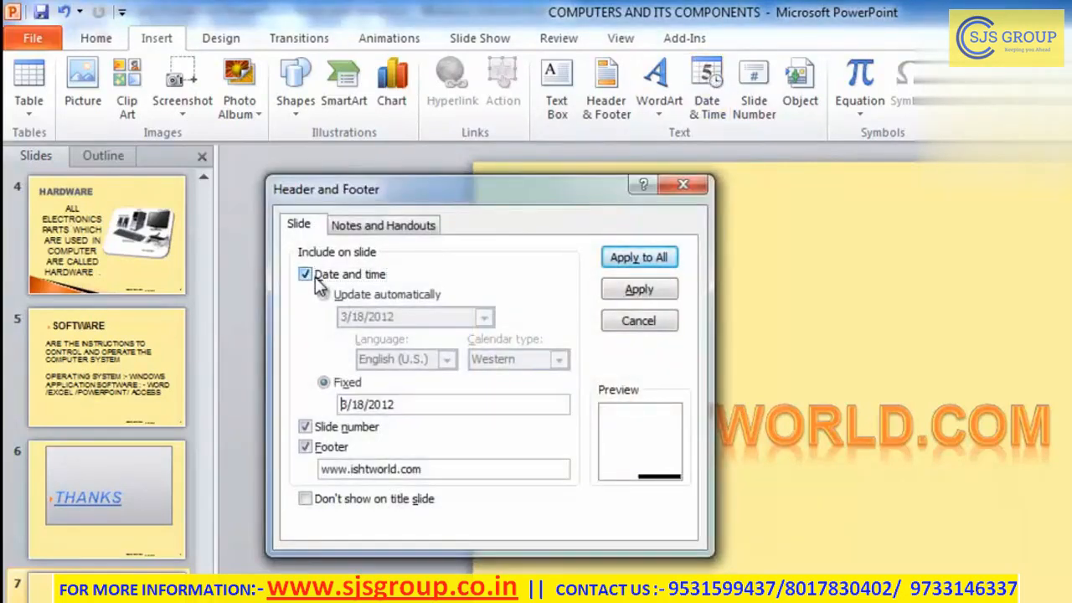
{"action": "left_click", "coordinate": [633, 289]}
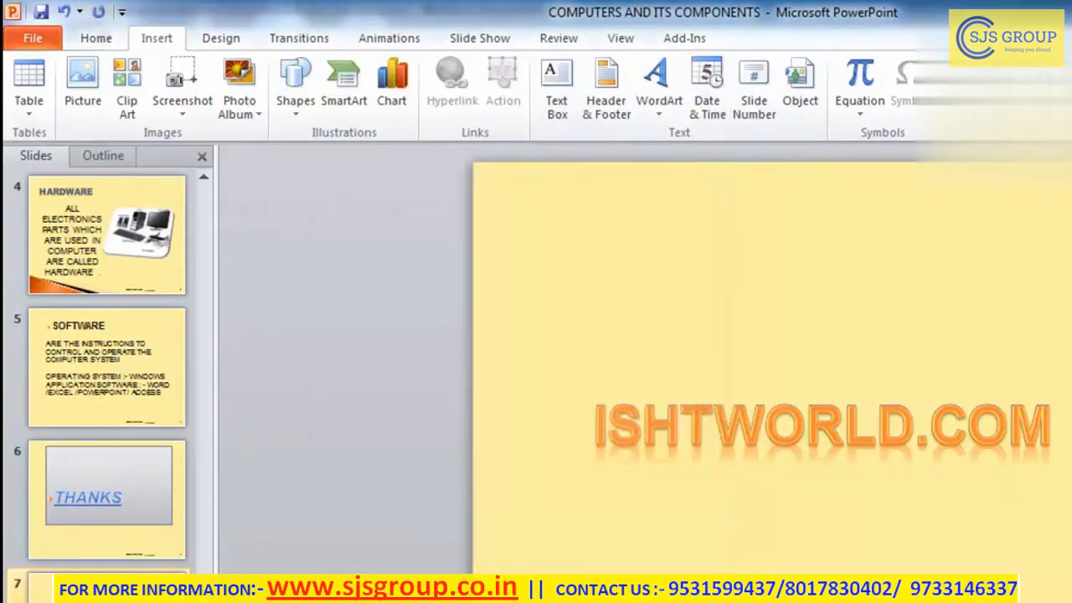
Include the slide number in the footer settings and apply it to slide 7 only.
{"action": "left_click", "coordinate": [753, 84]}
{"action": "left_click", "coordinate": [318, 429]}
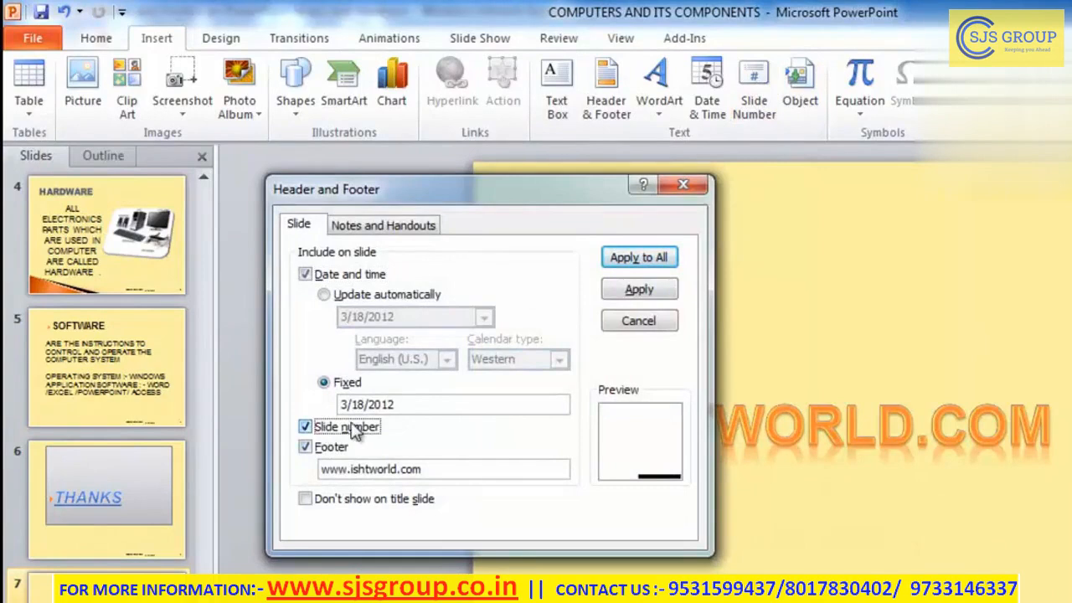
{"action": "left_click", "coordinate": [643, 290]}
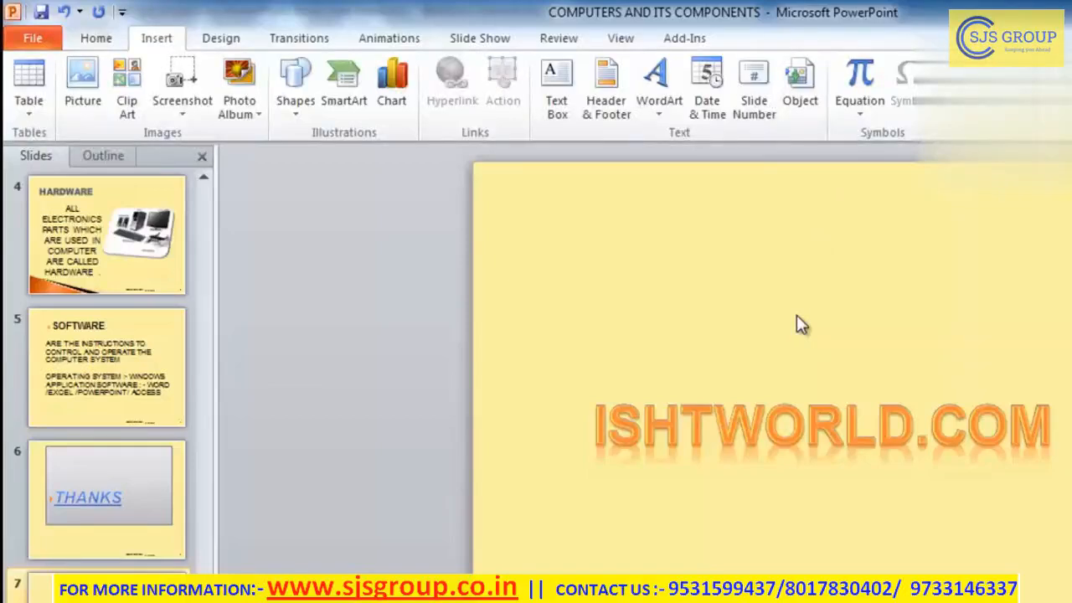
Insert a new Microsoft Excel Worksheet object on slide 7.
{"action": "left_click", "coordinate": [800, 87]}
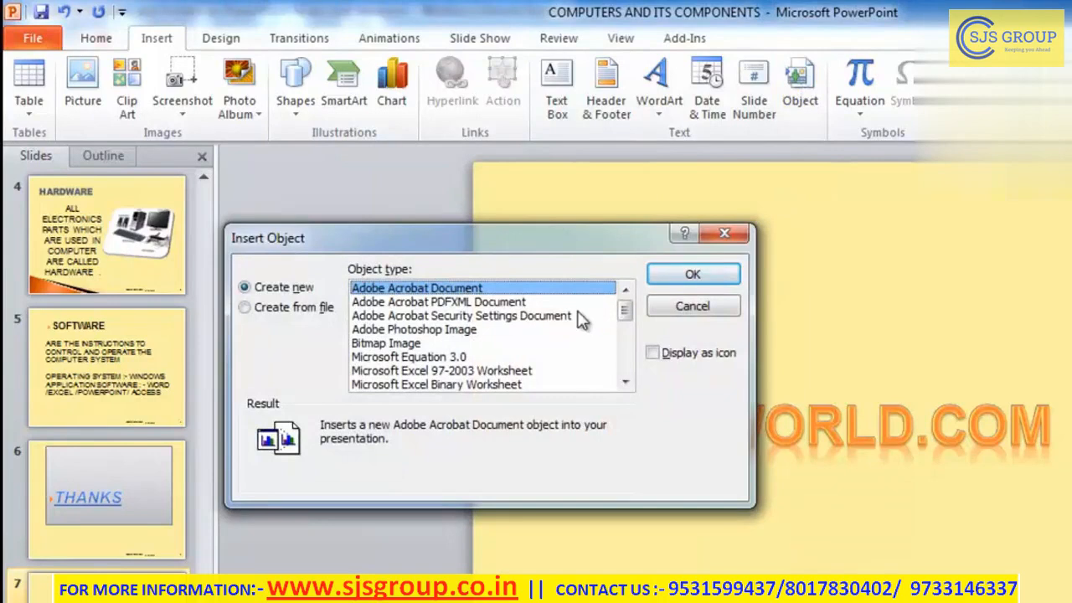
{"action": "left_click", "coordinate": [625, 384]}
{"action": "left_click", "coordinate": [625, 383]}
{"action": "left_click", "coordinate": [625, 383]}
{"action": "left_click", "coordinate": [625, 384]}
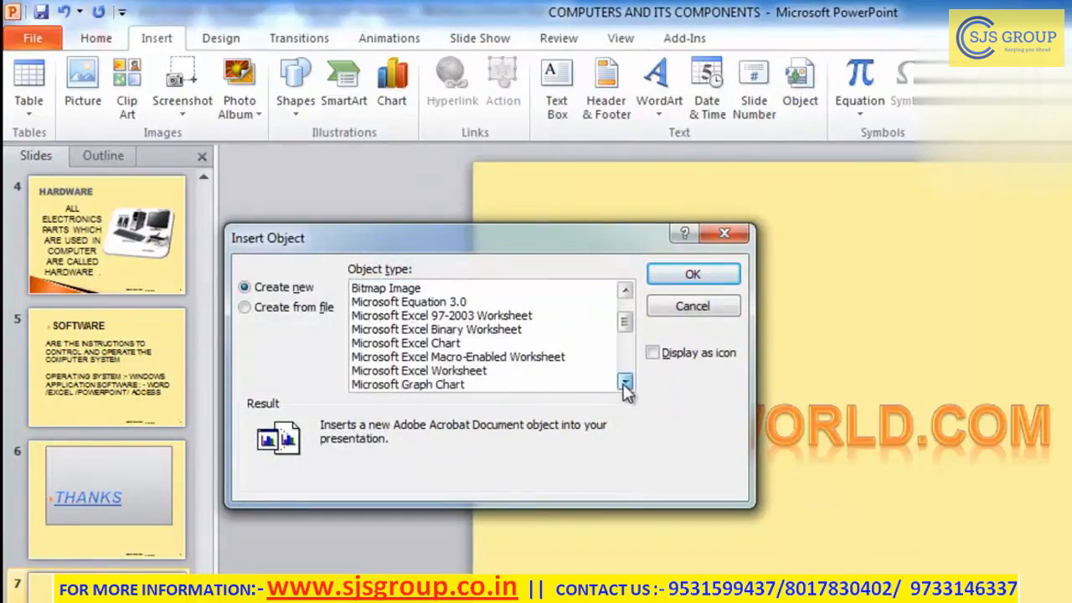
{"action": "left_click", "coordinate": [624, 384]}
{"action": "left_click", "coordinate": [625, 383]}
{"action": "mouse_move", "coordinate": [634, 335]}
{"action": "left_mouse_down"}
{"action": "mouse_move", "coordinate": [626, 362]}
{"action": "mouse_move", "coordinate": [624, 294]}
{"action": "mouse_move", "coordinate": [627, 337]}
{"action": "left_mouse_up"}
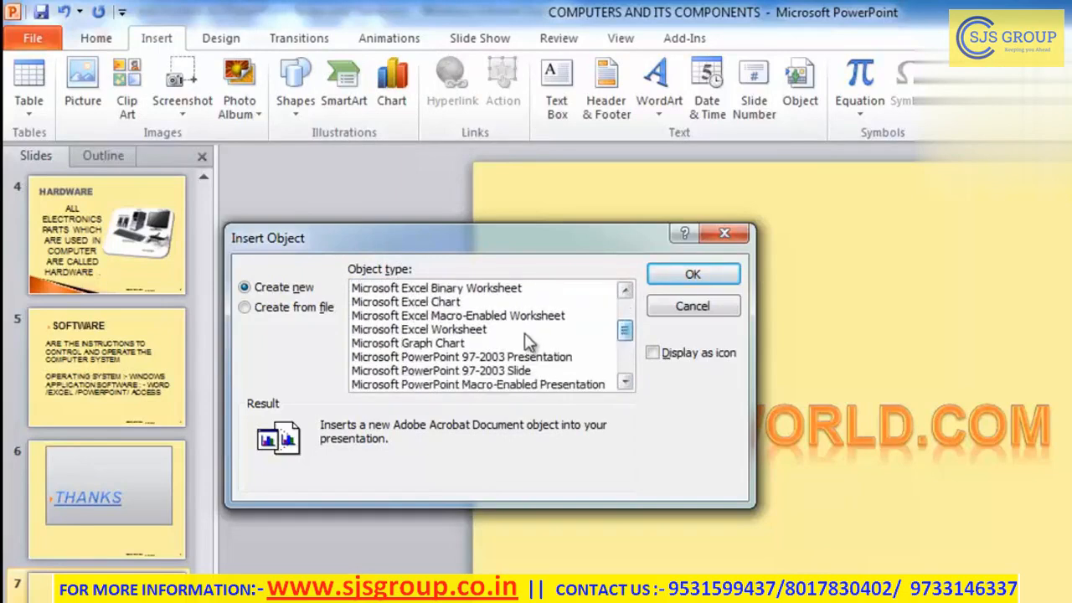
{"action": "left_click", "coordinate": [464, 332]}
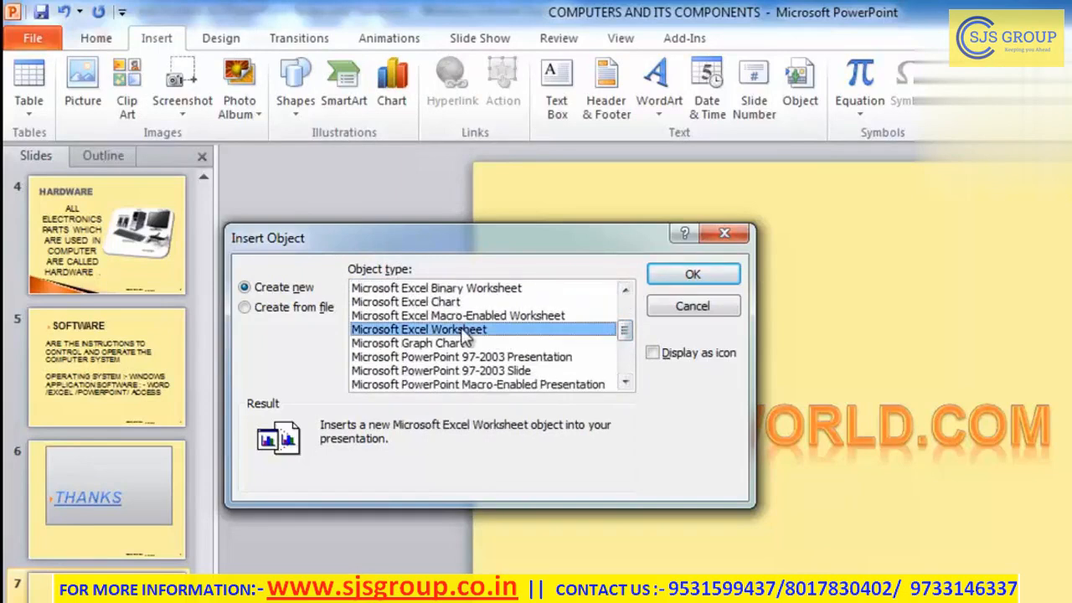
{"action": "left_click", "coordinate": [676, 278]}
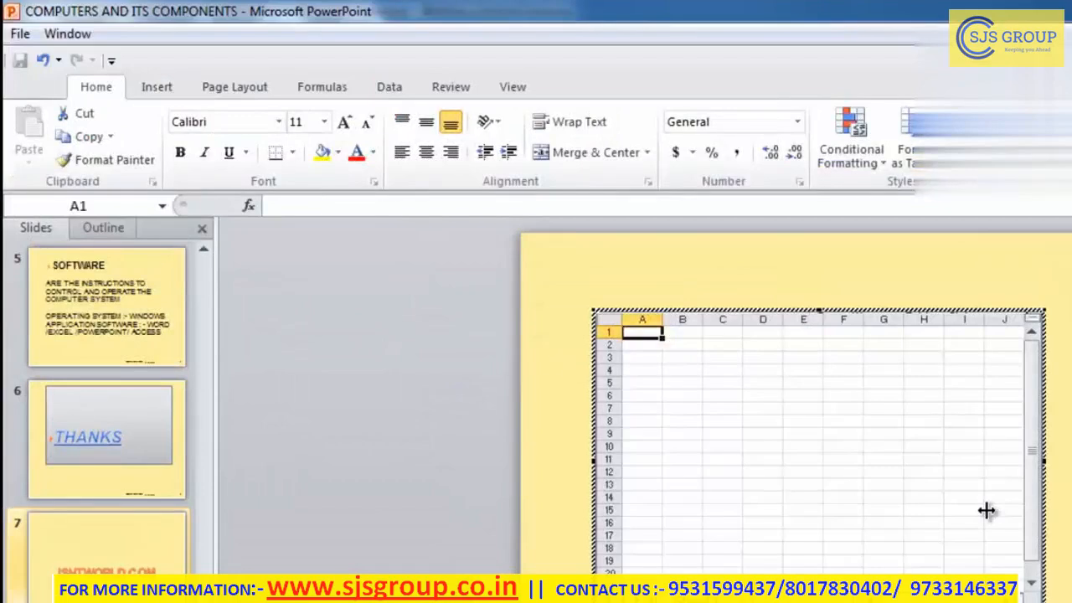
Select several cells in the embedded worksheet, including C5, D7 and F7, leave its editing mode, and reopen and close it once more.
{"action": "left_click", "coordinate": [725, 382]}
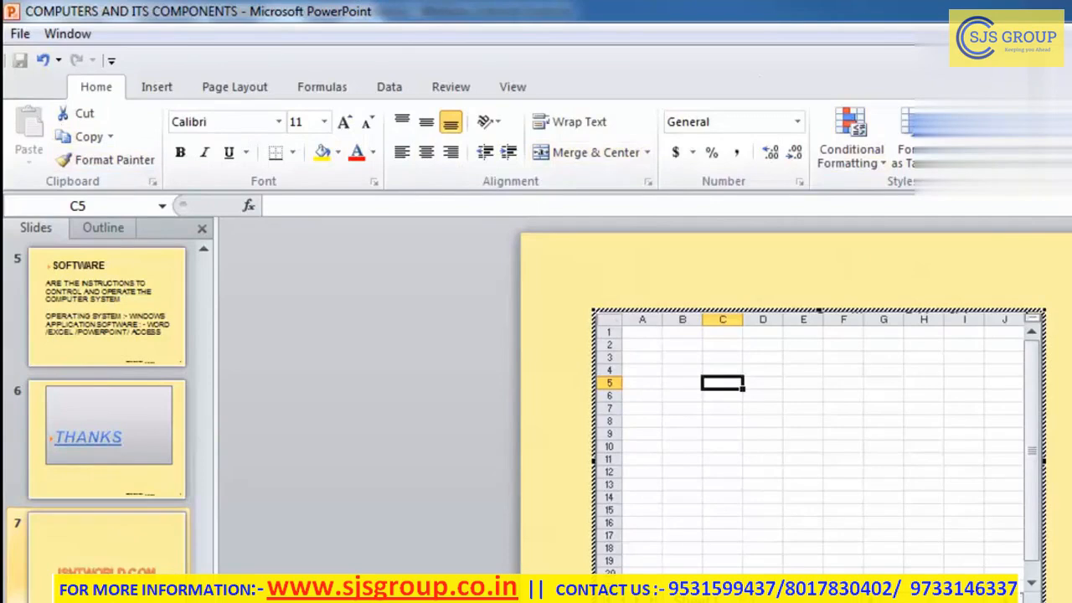
{"action": "left_click", "coordinate": [653, 358]}
{"action": "left_click", "coordinate": [652, 341]}
{"action": "left_click", "coordinate": [648, 333]}
{"action": "left_click", "coordinate": [650, 360]}
{"action": "left_click", "coordinate": [759, 394]}
{"action": "left_click", "coordinate": [763, 411]}
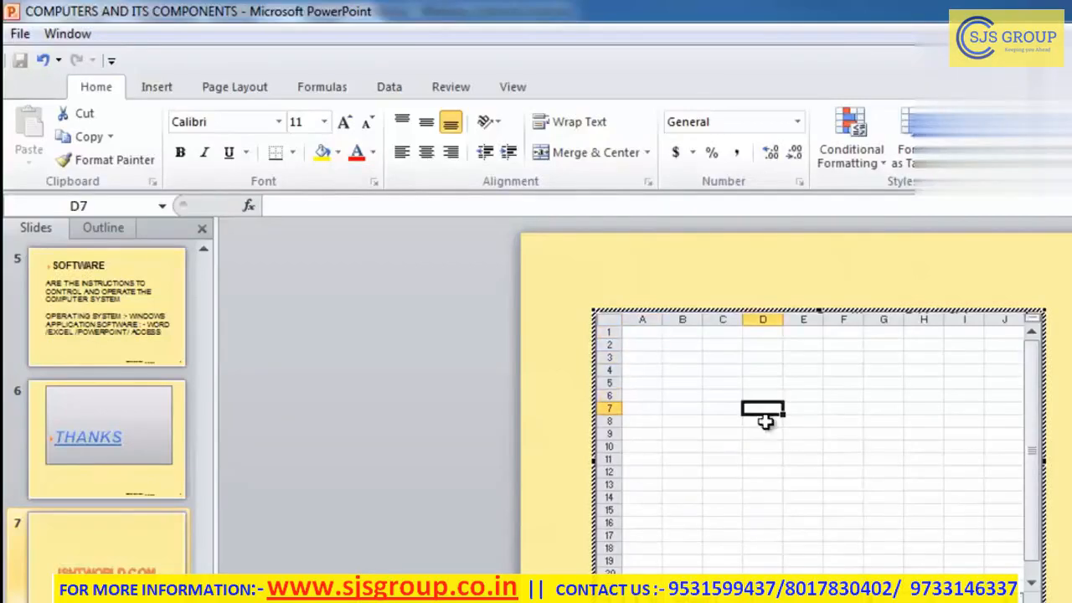
{"action": "left_click", "coordinate": [829, 409]}
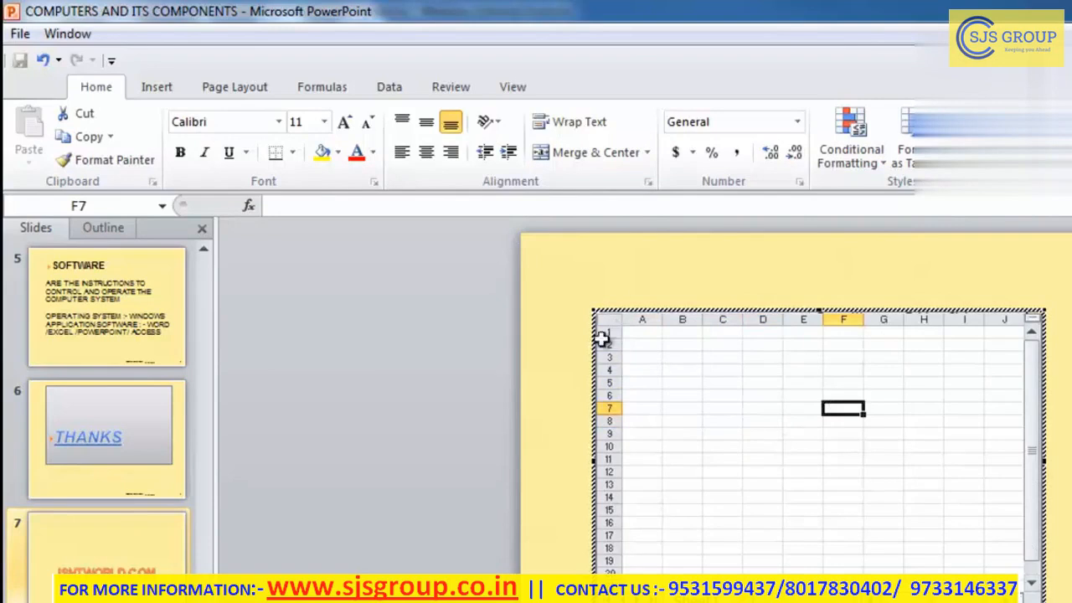
{"action": "left_click", "coordinate": [615, 280]}
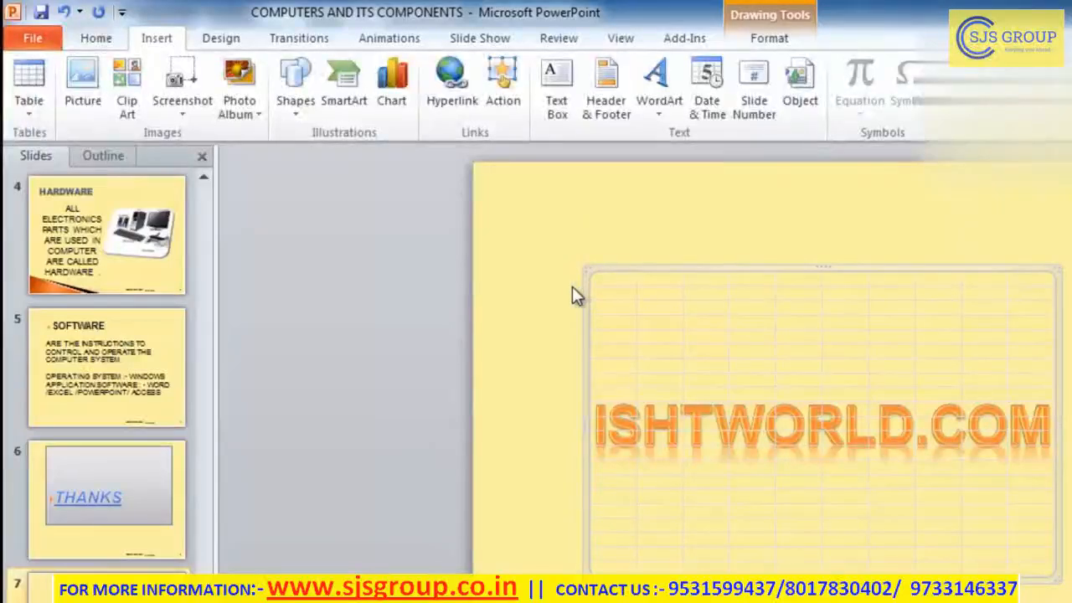
{"action": "double_click", "coordinate": [650, 301]}
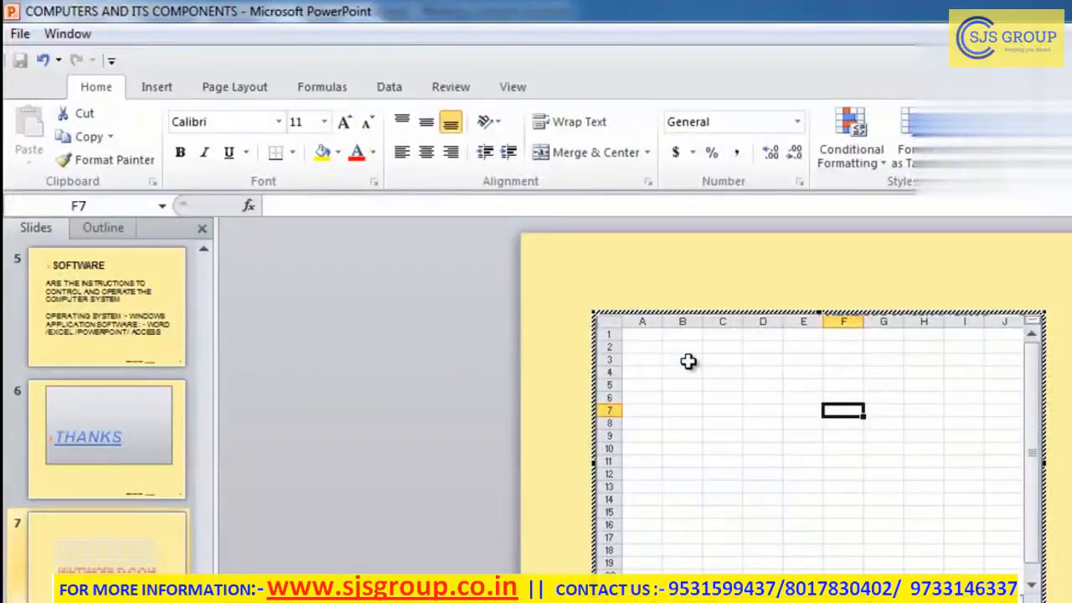
{"action": "left_click", "coordinate": [639, 297]}
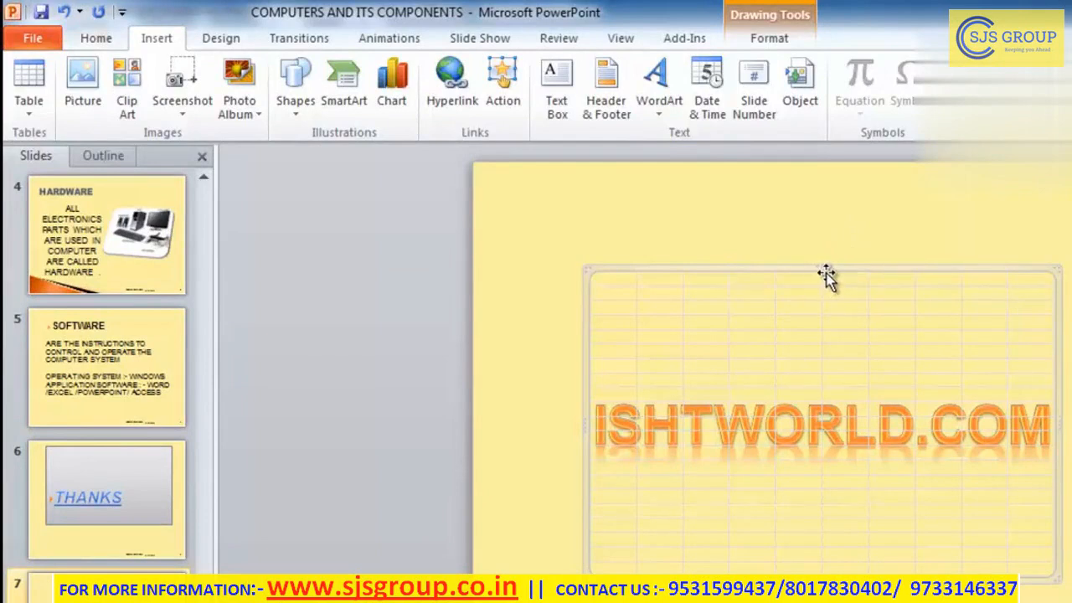
Delete the embedded worksheet and the ISHTWORLD.COM WordArt from slide 7.
{"action": "key", "text": "Delete"}
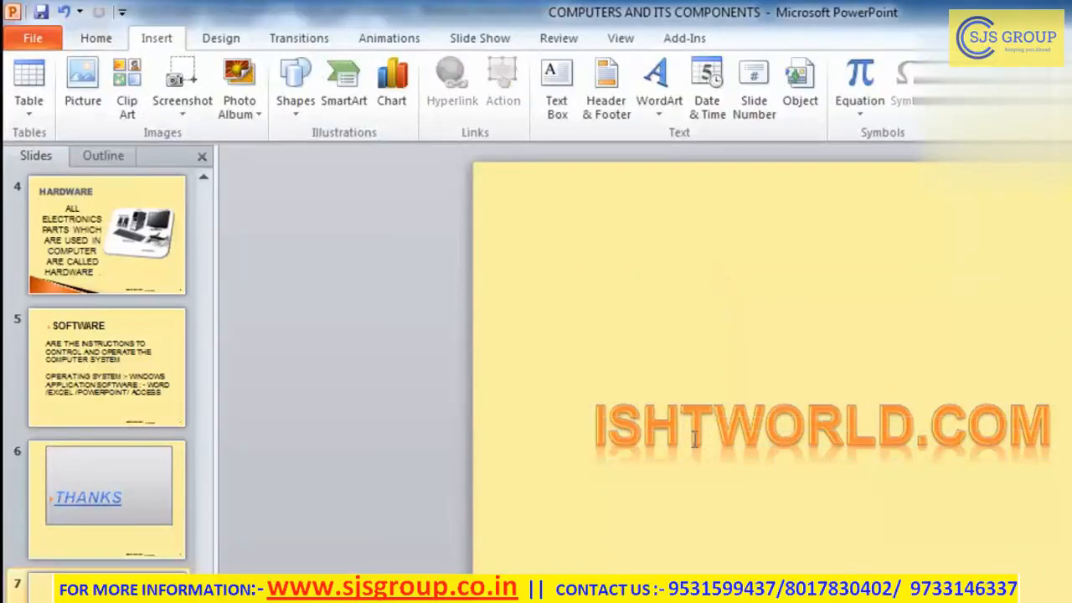
{"action": "left_click", "coordinate": [685, 390]}
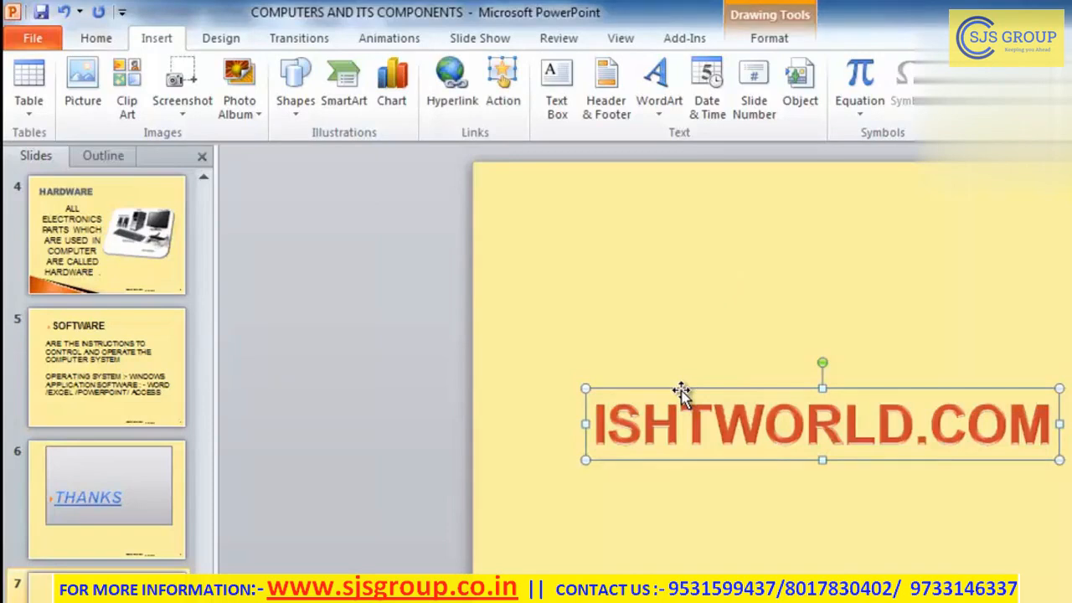
{"action": "key", "text": "Delete"}
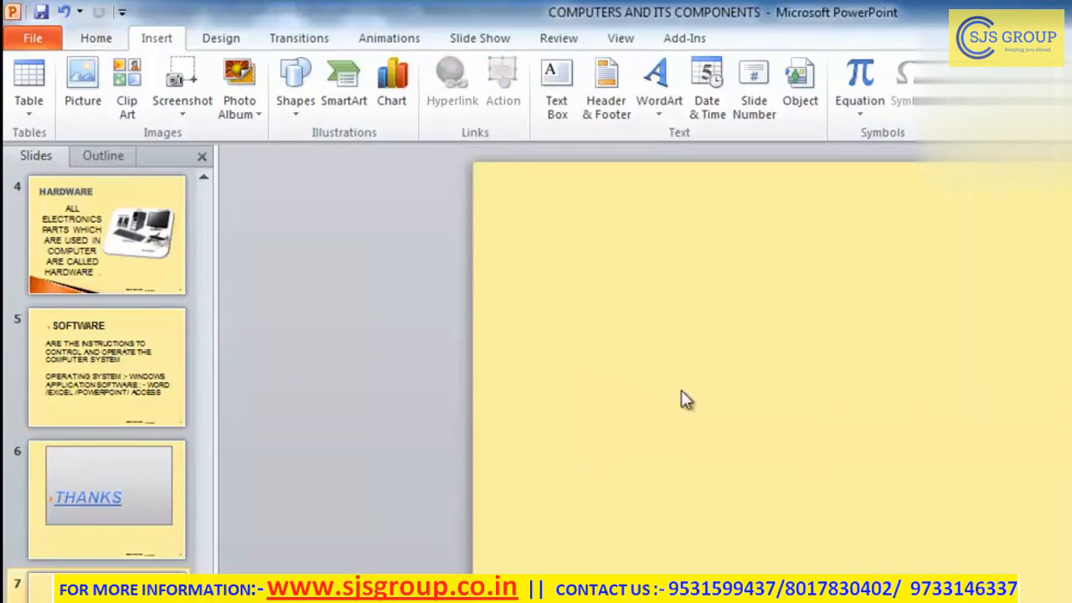